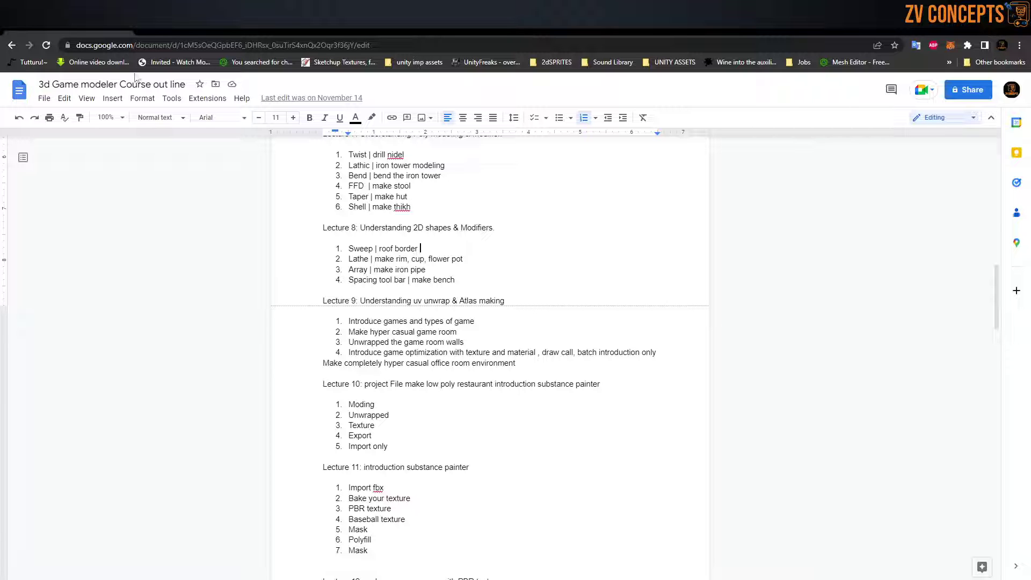
# Step: Look over the shop shutter image search results in the browser as modelling reference
pyautogui.click(138, 32)
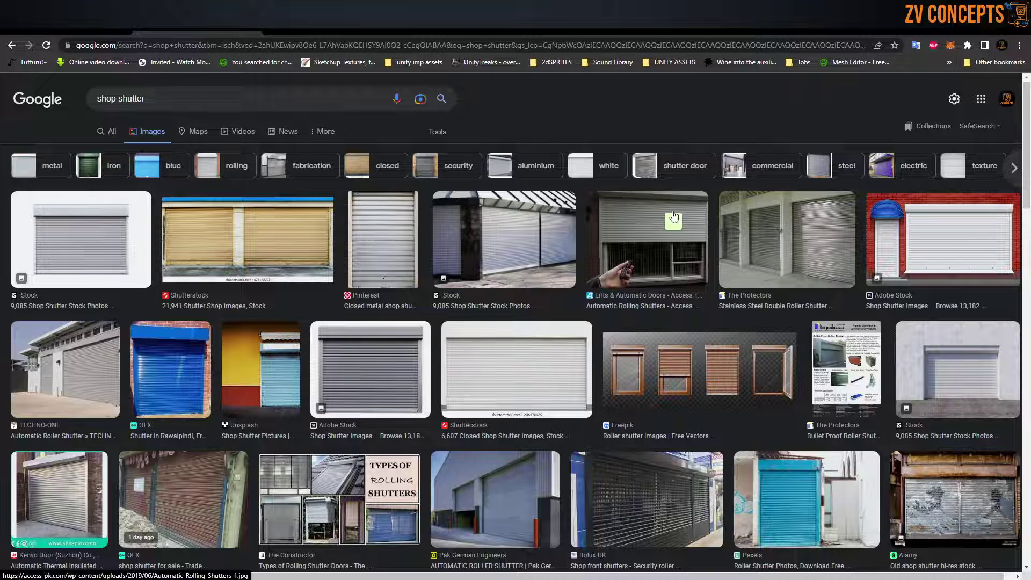
pyautogui.moveTo(659, 210)
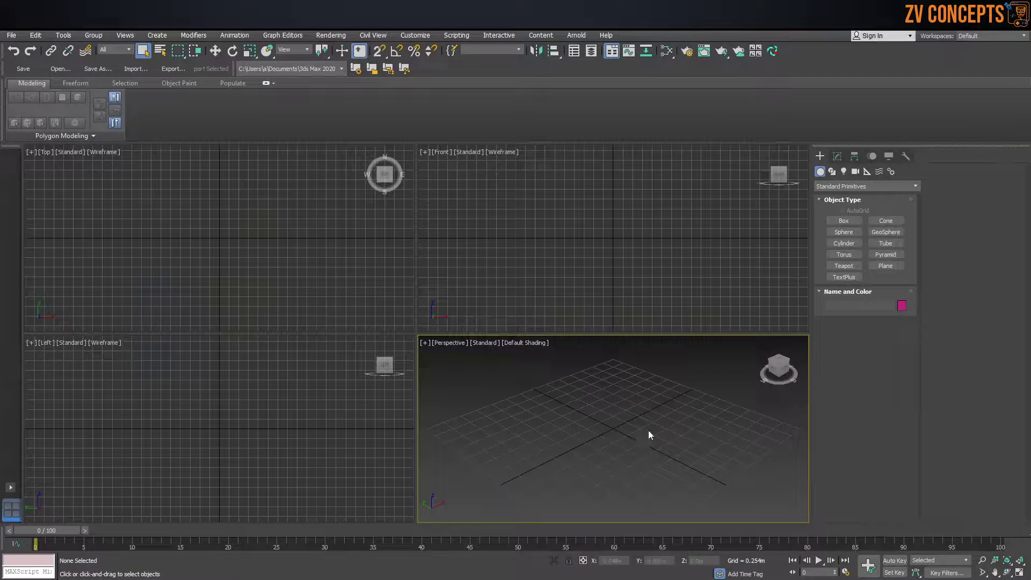
pyautogui.click(639, 263)
pyautogui.click(651, 475)
pyautogui.click(613, 263)
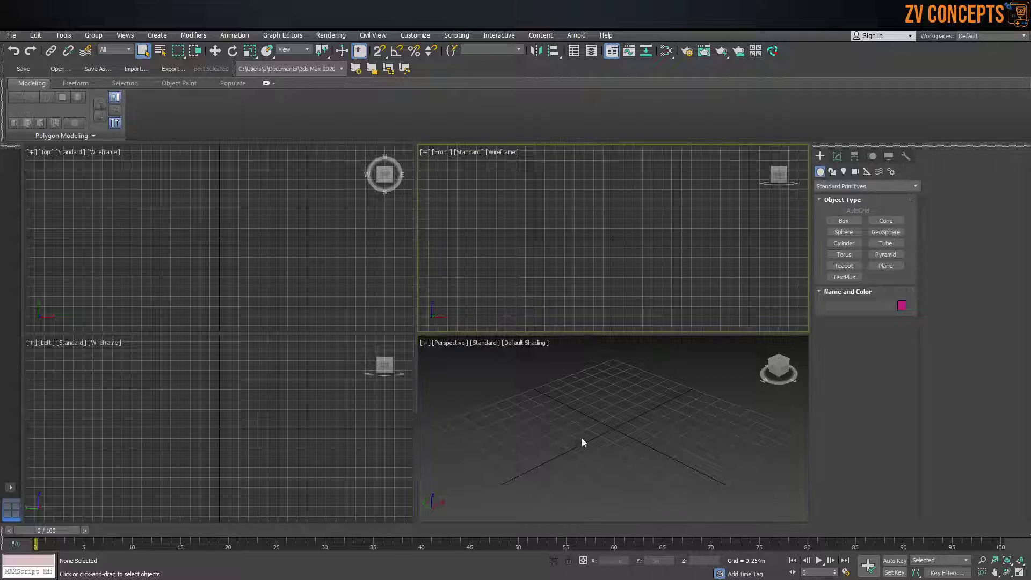
pyautogui.click(581, 437)
pyautogui.click(290, 228)
pyautogui.click(602, 258)
pyautogui.click(673, 481)
pyautogui.click(343, 419)
pyautogui.click(527, 252)
pyautogui.click(705, 403)
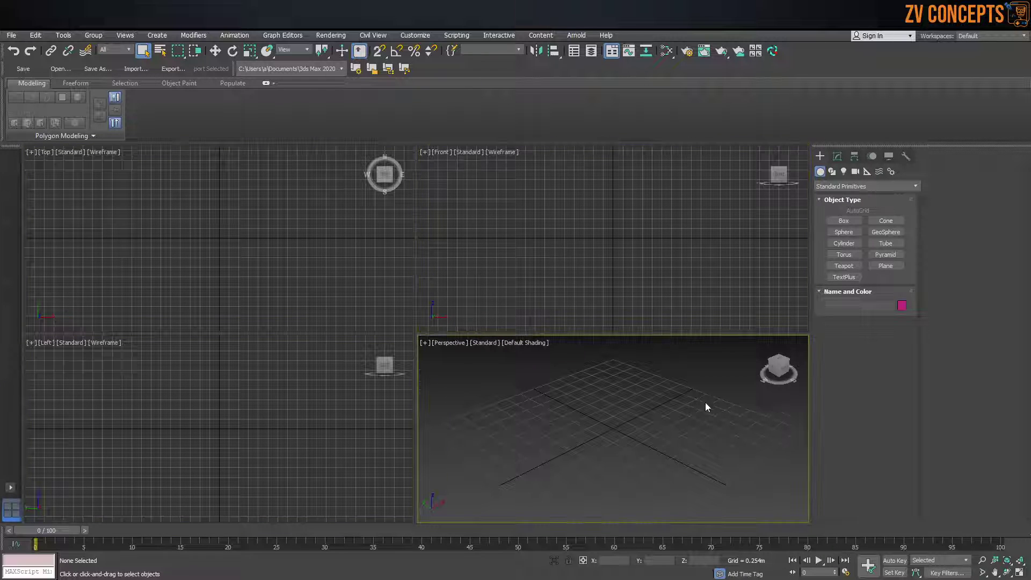
# Step: Draw an open, curved looping spline with the Line tool and Bezier drag type in a maximized Front view
pyautogui.click(833, 176)
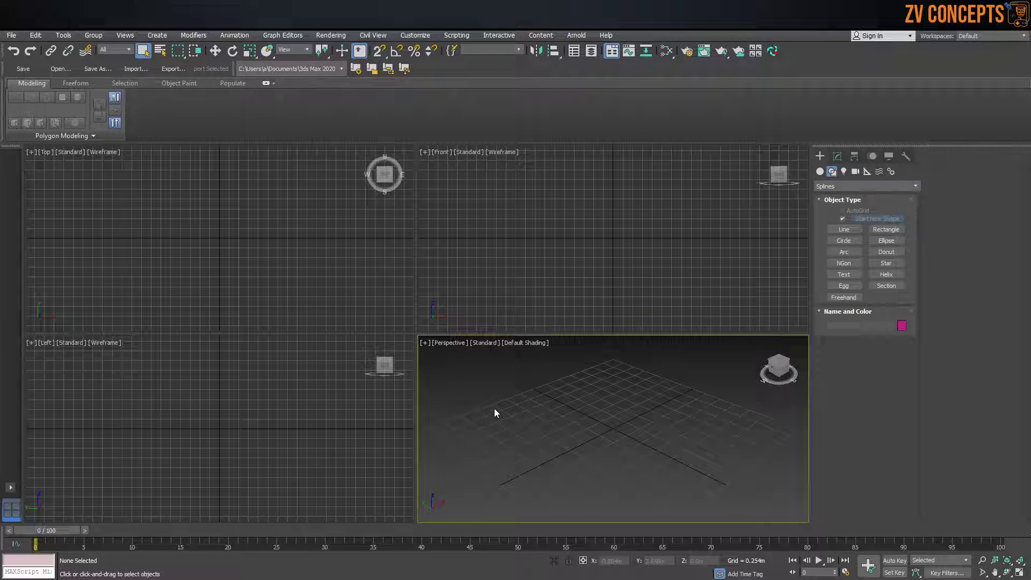
pyautogui.hotkey('alt', 'w')
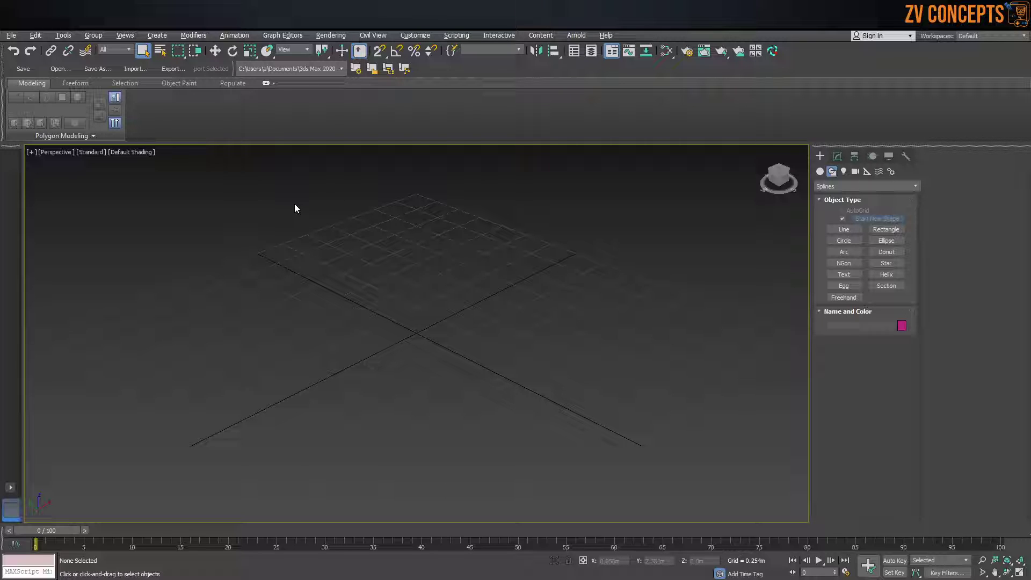
pyautogui.click(852, 232)
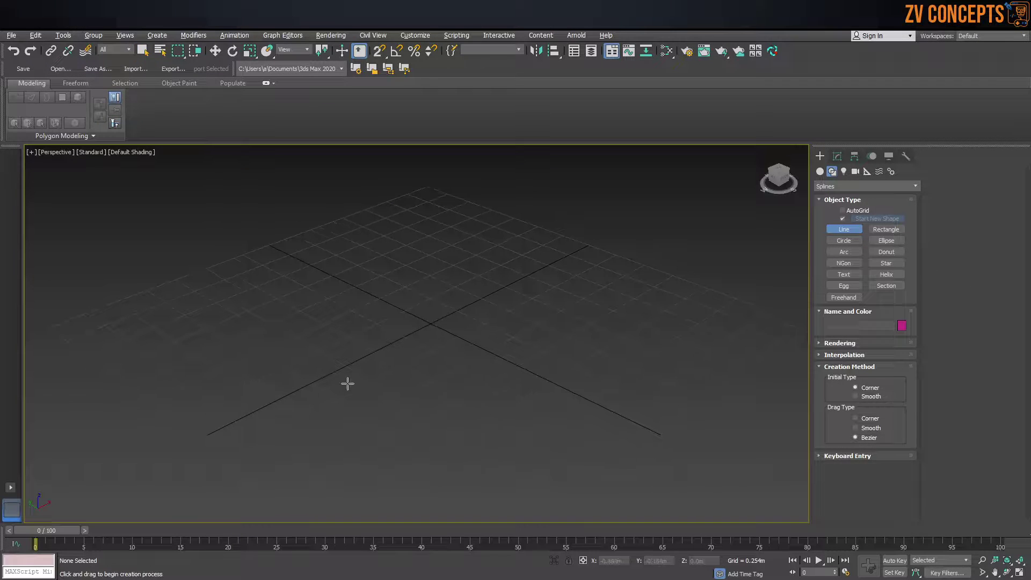
pyautogui.press('f')
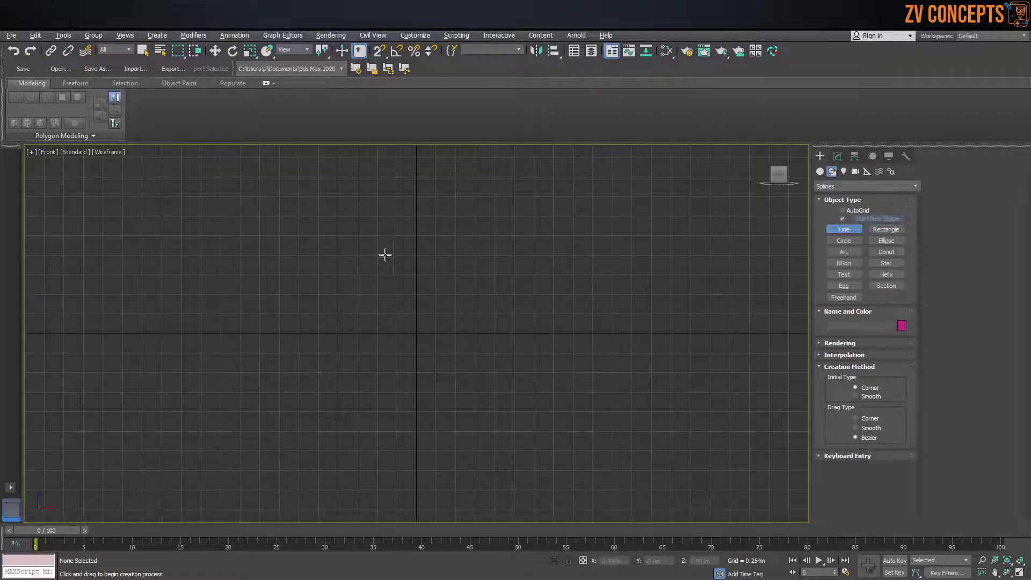
pyautogui.scroll(3, 430, 232)
pyautogui.click(305, 178)
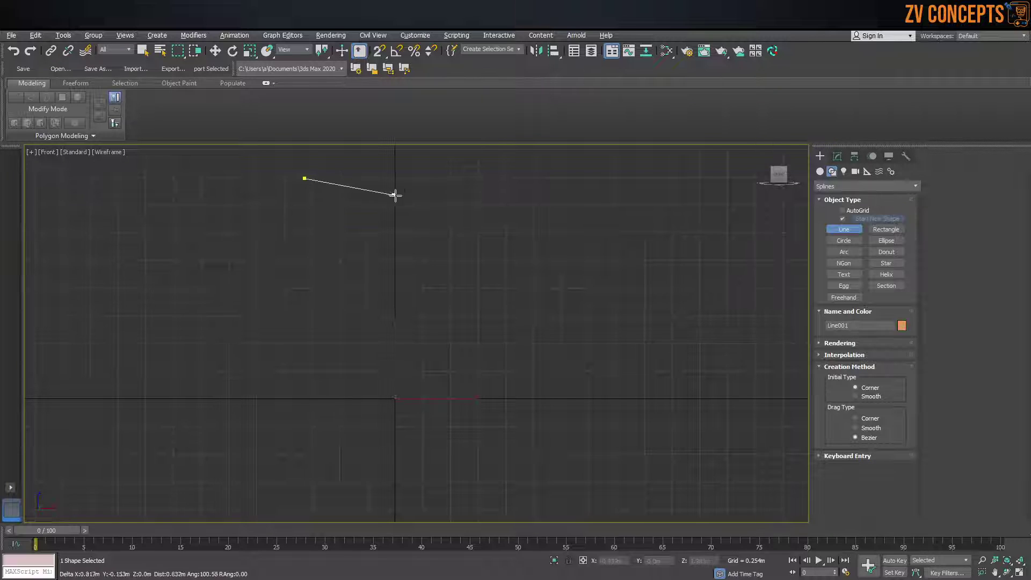
pyautogui.moveTo(448, 204); pyautogui.dragTo(489, 232)
pyautogui.moveTo(480, 382); pyautogui.dragTo(408, 439)
pyautogui.moveTo(254, 390); pyautogui.dragTo(246, 295)
pyautogui.click(415, 238)
pyautogui.rightClick(458, 261)
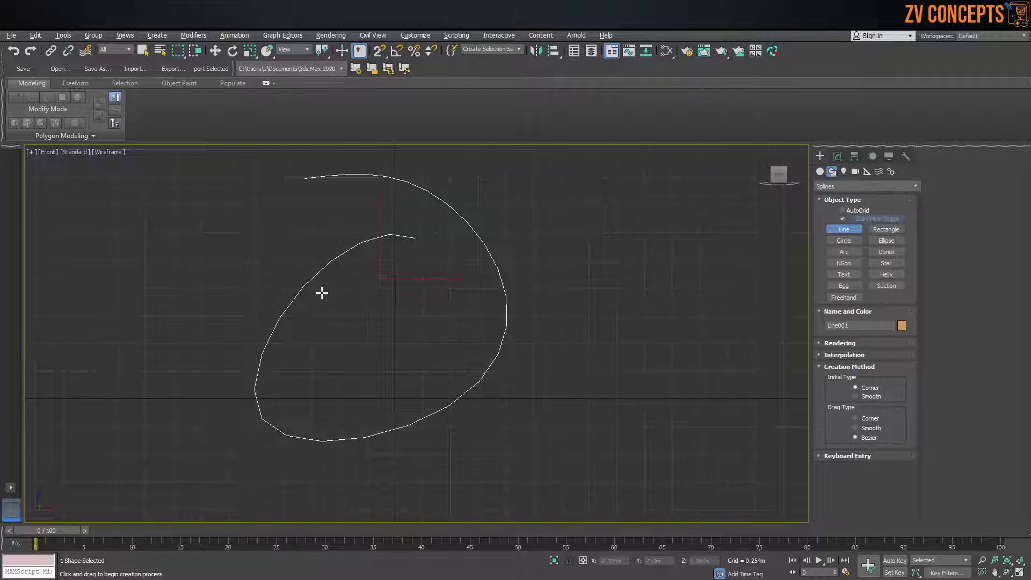
# Step: Draw an open three-point angled line beside the curved spline with the drag type set to Corner
pyautogui.scroll(-5, 331, 271)
pyautogui.scroll(5, 369, 240)
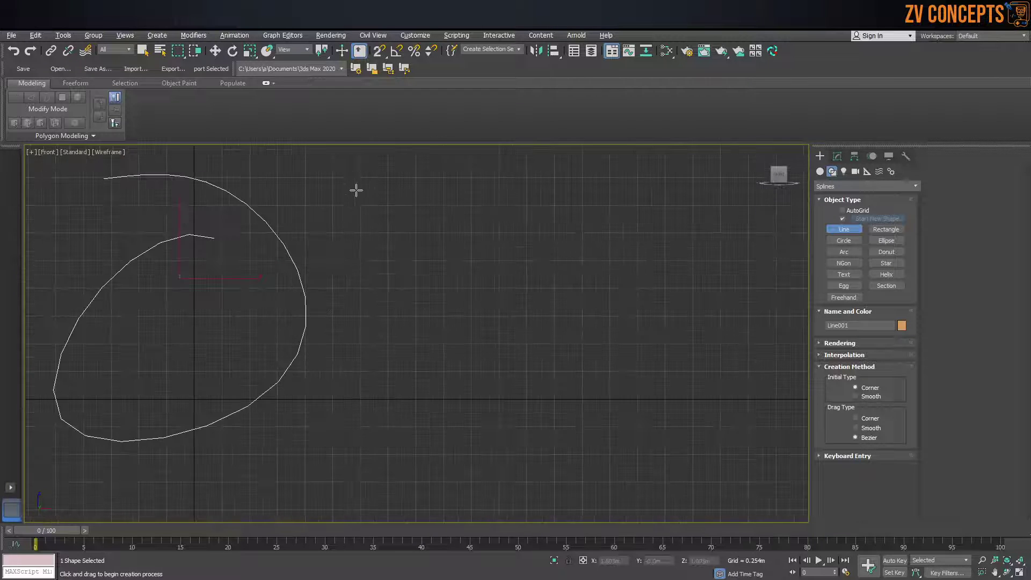
pyautogui.click(870, 419)
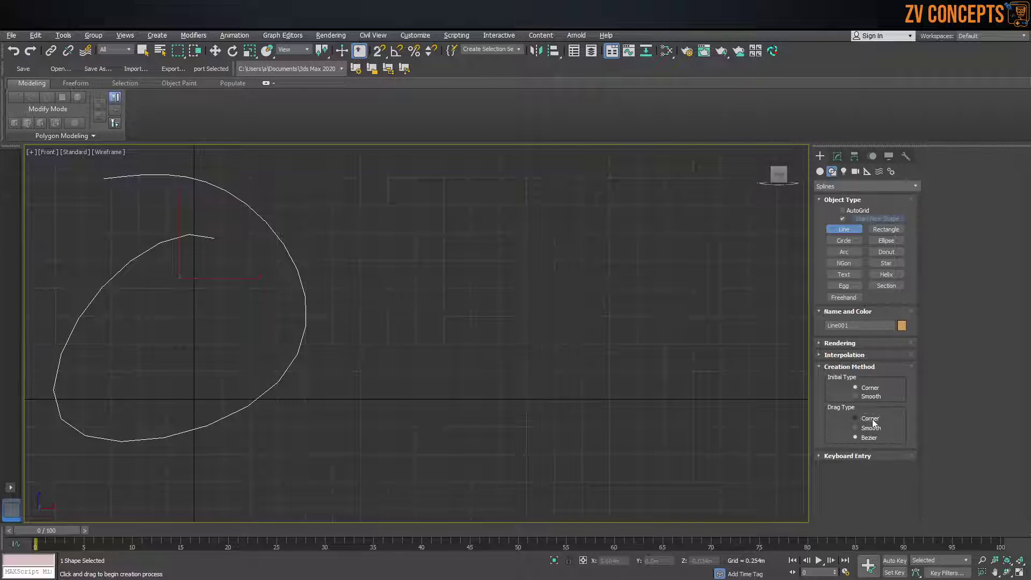
pyautogui.click(412, 173)
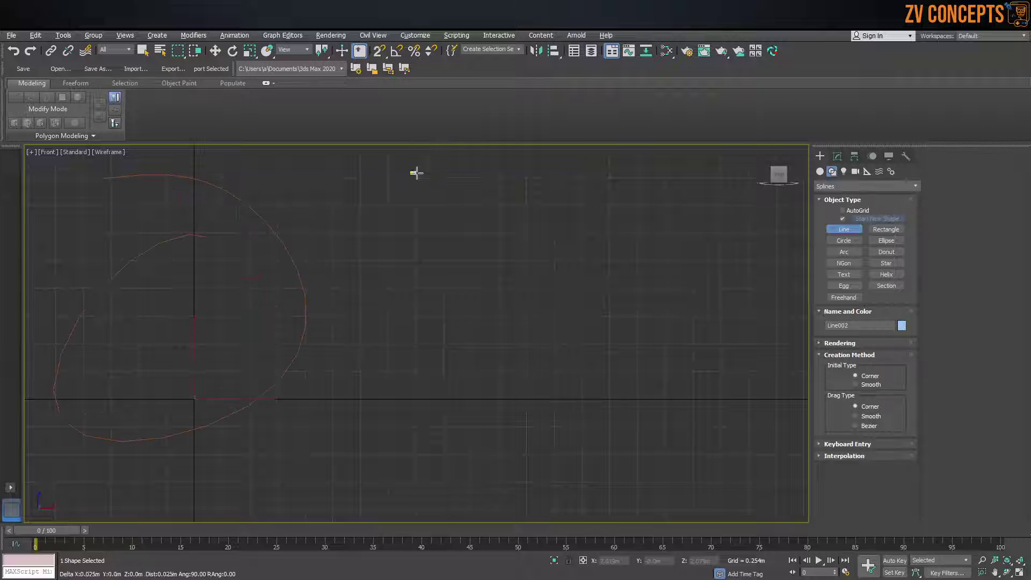
pyautogui.click(693, 230)
pyautogui.click(520, 396)
pyautogui.rightClick(702, 356)
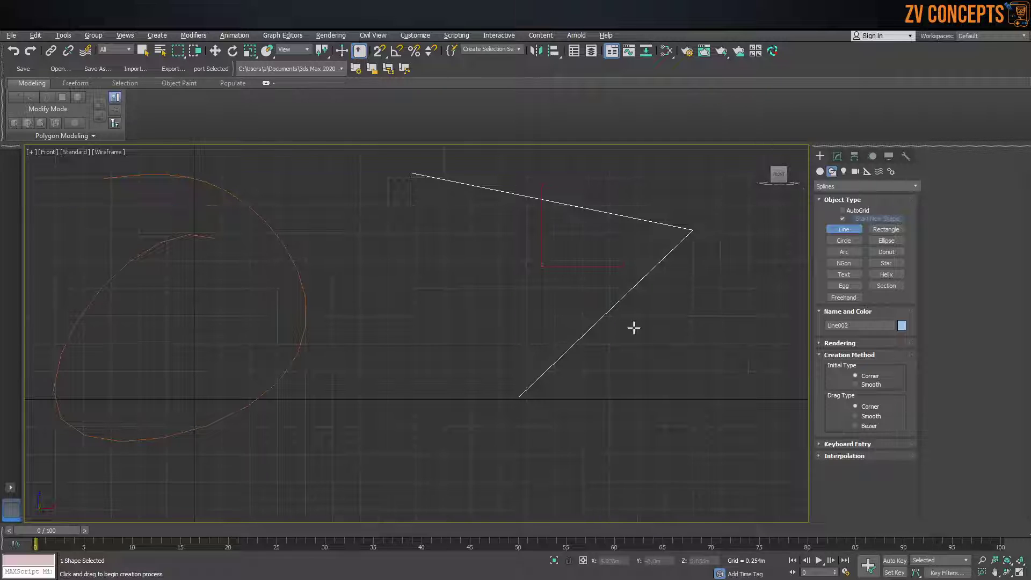
# Step: Draw a five-point zigzag spline beside the angled line using the Smooth drag type, and set the drag type back to Bezier
pyautogui.moveTo(695, 351); pyautogui.dragTo(554, 309, button='middle')
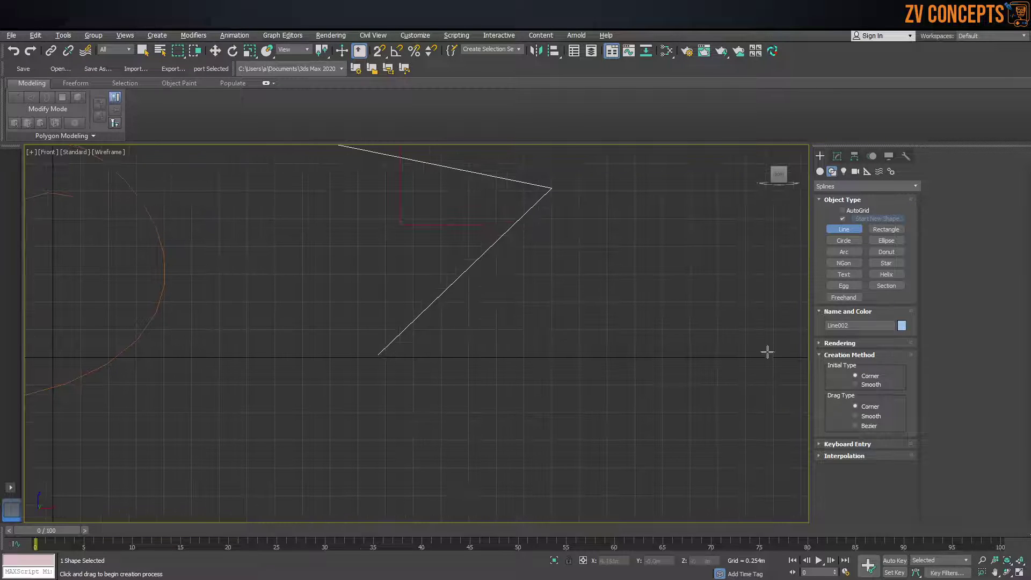
pyautogui.moveTo(420, 339); pyautogui.dragTo(324, 274, button='middle')
pyautogui.click(397, 265)
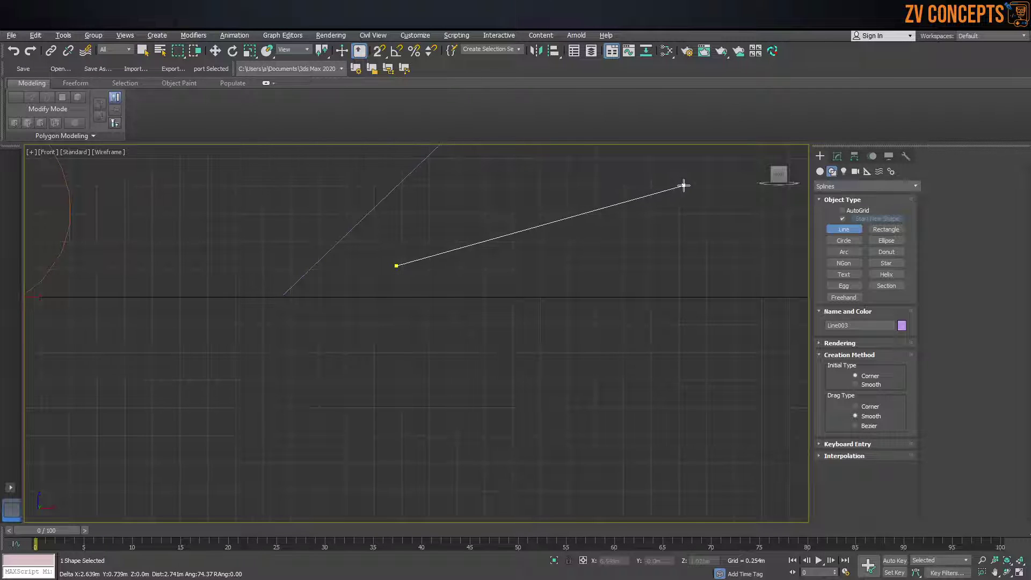
pyautogui.moveTo(684, 185); pyautogui.dragTo(682, 191)
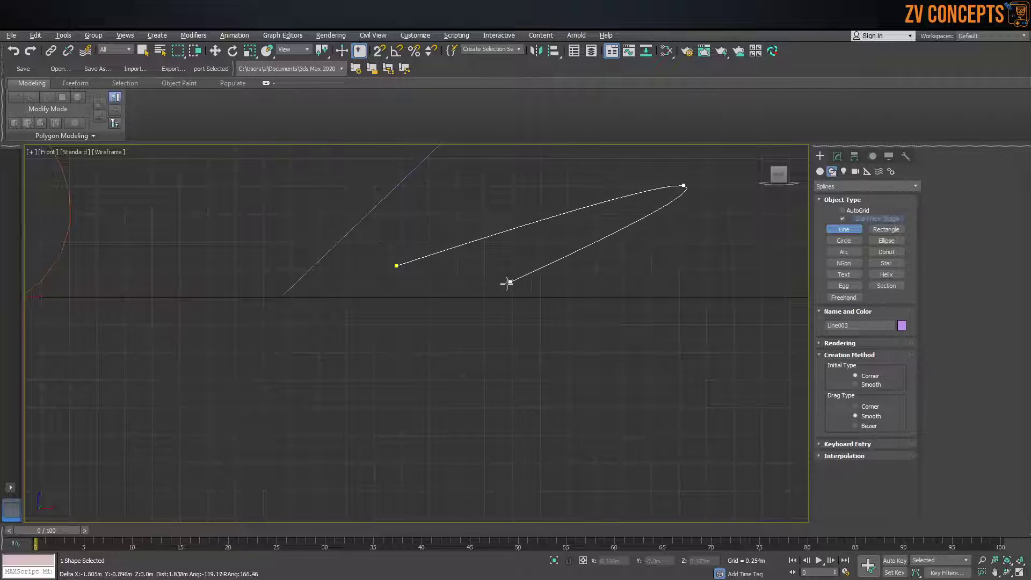
pyautogui.moveTo(394, 334); pyautogui.dragTo(527, 329)
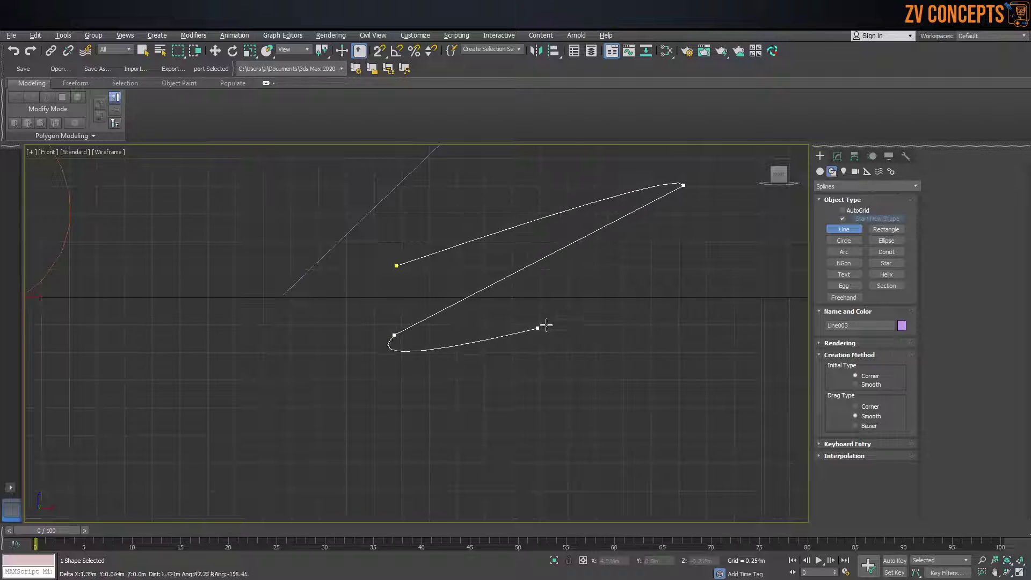
pyautogui.moveTo(693, 238); pyautogui.dragTo(634, 299)
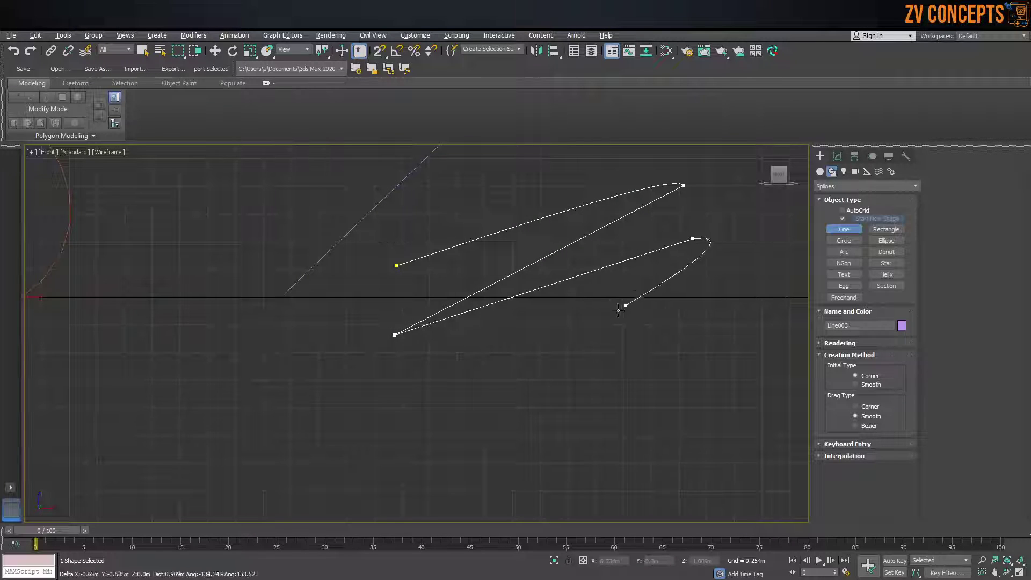
pyautogui.moveTo(413, 379); pyautogui.dragTo(405, 391)
pyautogui.rightClick(478, 373)
pyautogui.scroll(-3, 487, 367)
pyautogui.click(865, 426)
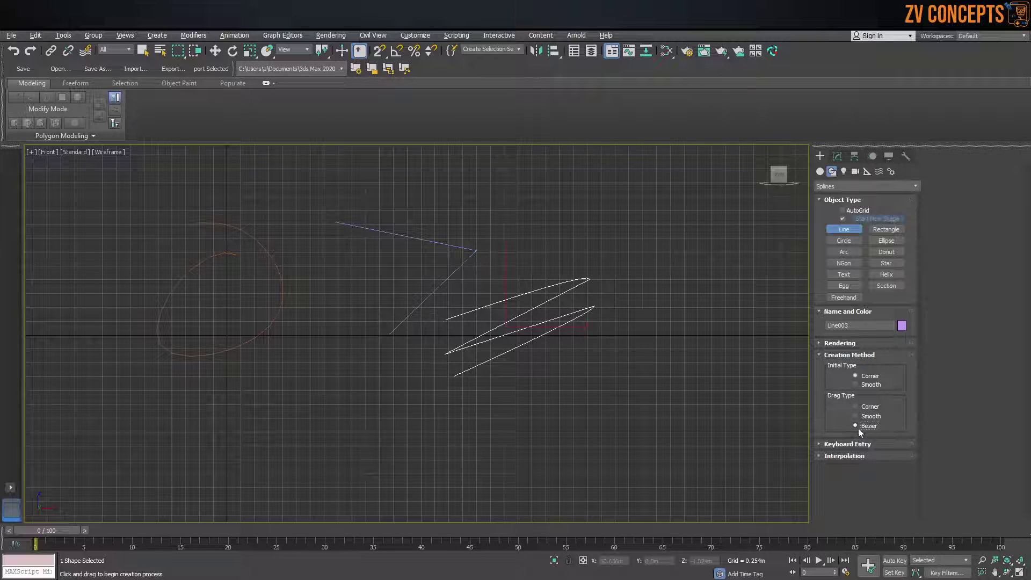
# Step: Select the angled line for modification and switch to the Perspective view to see the three splines
pyautogui.click(838, 156)
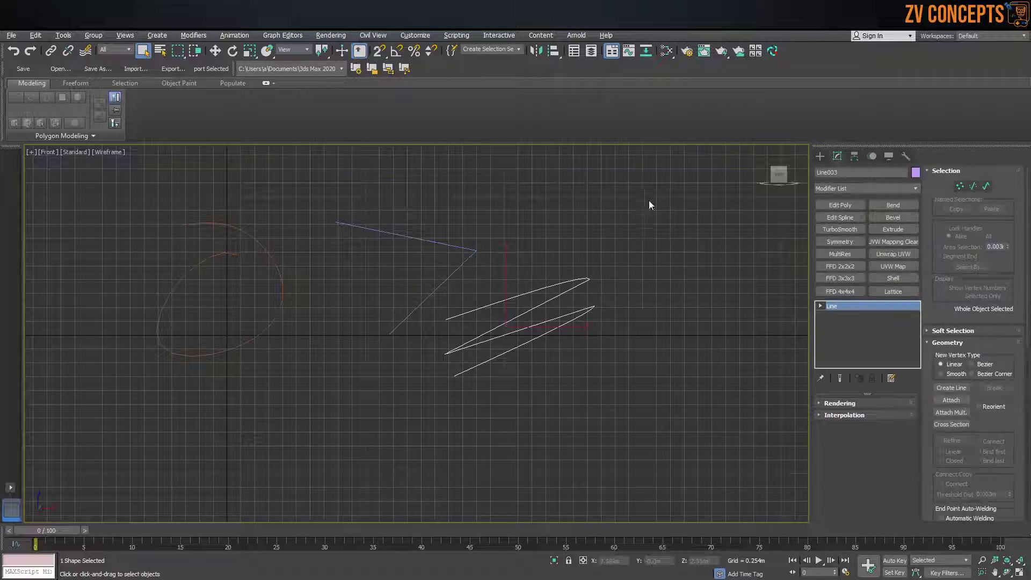
pyautogui.moveTo(557, 244); pyautogui.dragTo(556, 245)
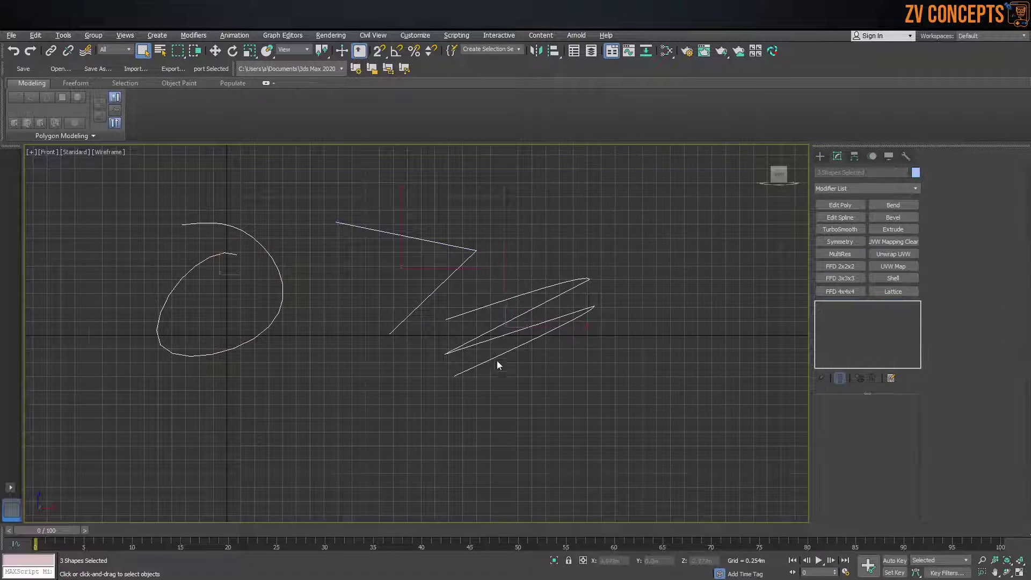
pyautogui.click(416, 238)
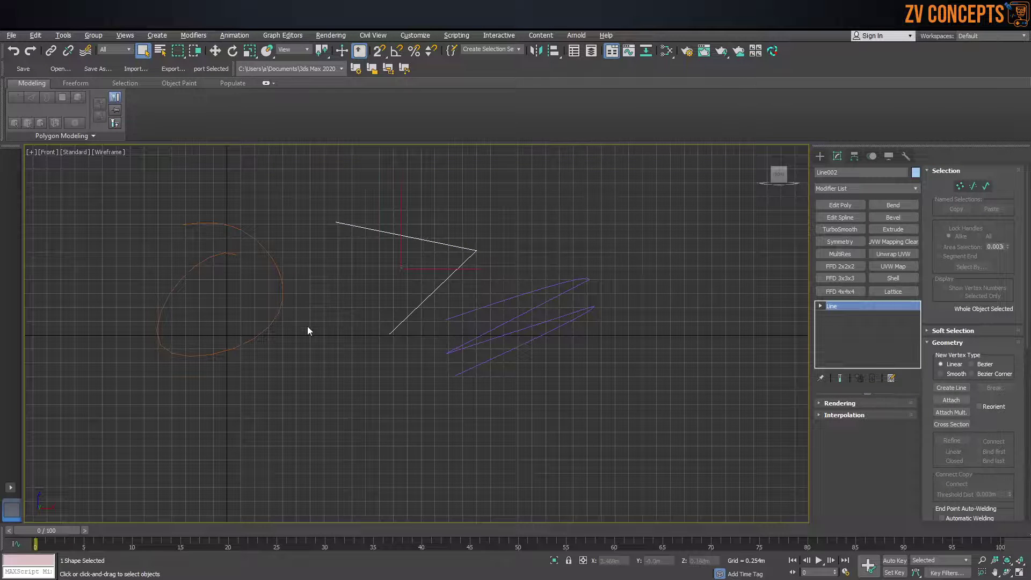
pyautogui.press('p')
pyautogui.keyDown('alt'); pyautogui.moveTo(337, 300); pyautogui.dragTo(401, 287, button='middle'); pyautogui.keyUp('alt')
pyautogui.scroll(-5, 402, 285)
pyautogui.moveTo(521, 263)
pyautogui.mouseDown(button='middle')
pyautogui.moveTo(551, 302)
pyautogui.moveTo(526, 293)
pyautogui.mouseUp(button='middle')
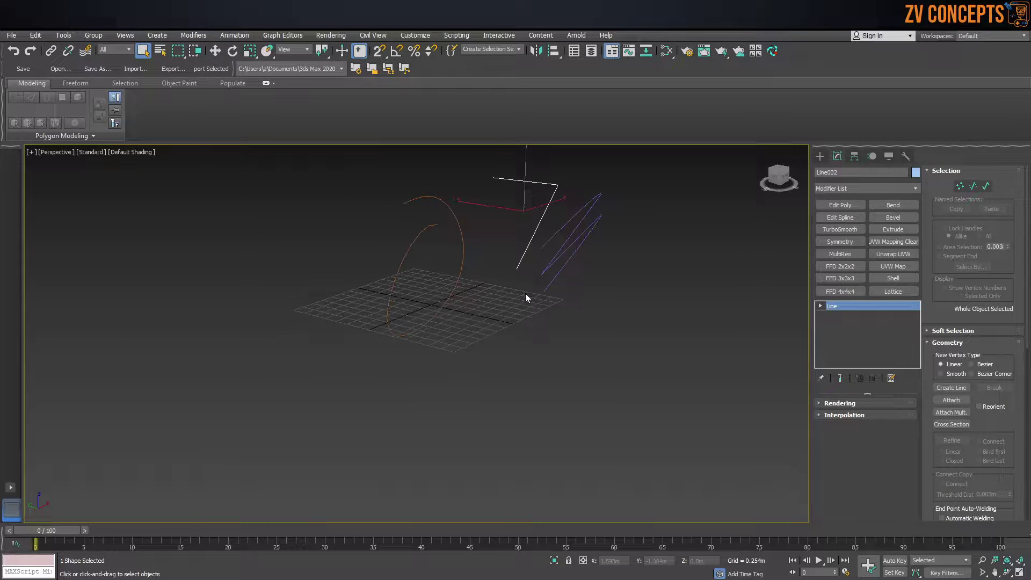
# Step: Frame all three splines in the Perspective view and reselect only the angled line
pyautogui.click(526, 293)
pyautogui.moveTo(582, 325); pyautogui.dragTo(462, 215)
pyautogui.press('z')
pyautogui.press('alt')
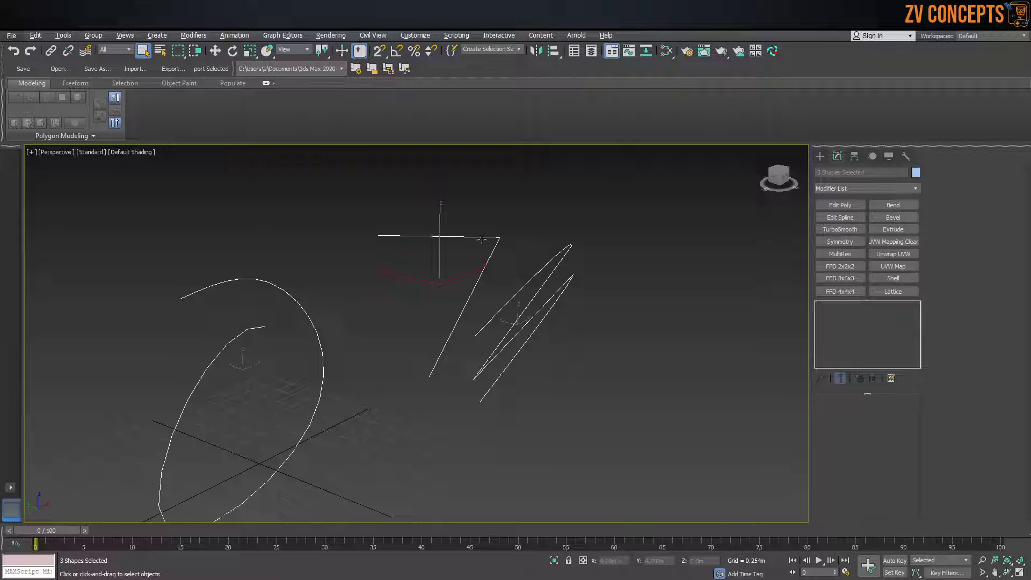
pyautogui.click(456, 177)
pyautogui.moveTo(443, 176); pyautogui.dragTo(400, 285)
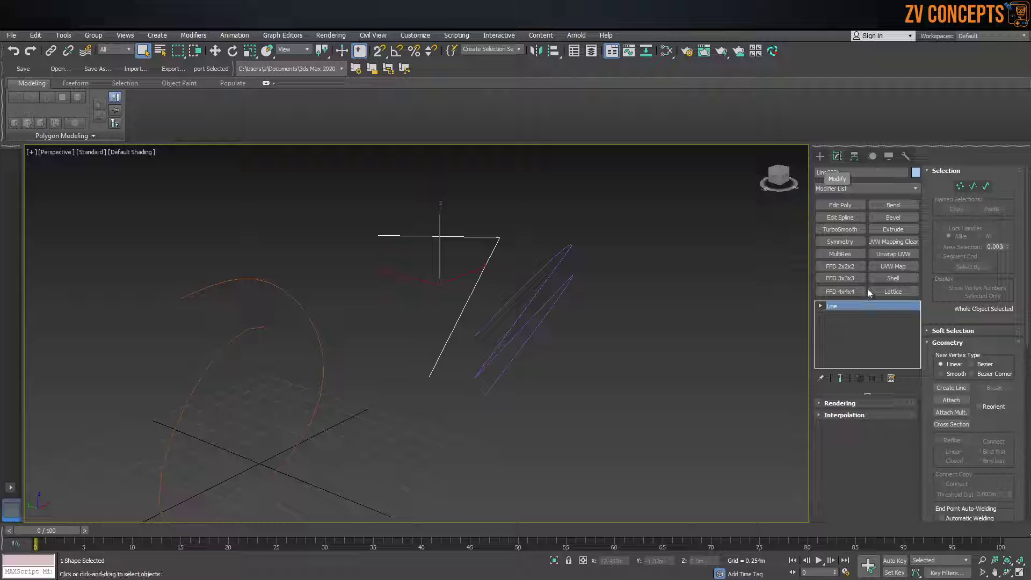
# Step: Open the angled line's Rendering settings and turn on Enable In Viewport
pyautogui.click(874, 415)
pyautogui.click(874, 415)
pyautogui.click(840, 403)
pyautogui.moveTo(483, 236); pyautogui.dragTo(484, 255, button='middle')
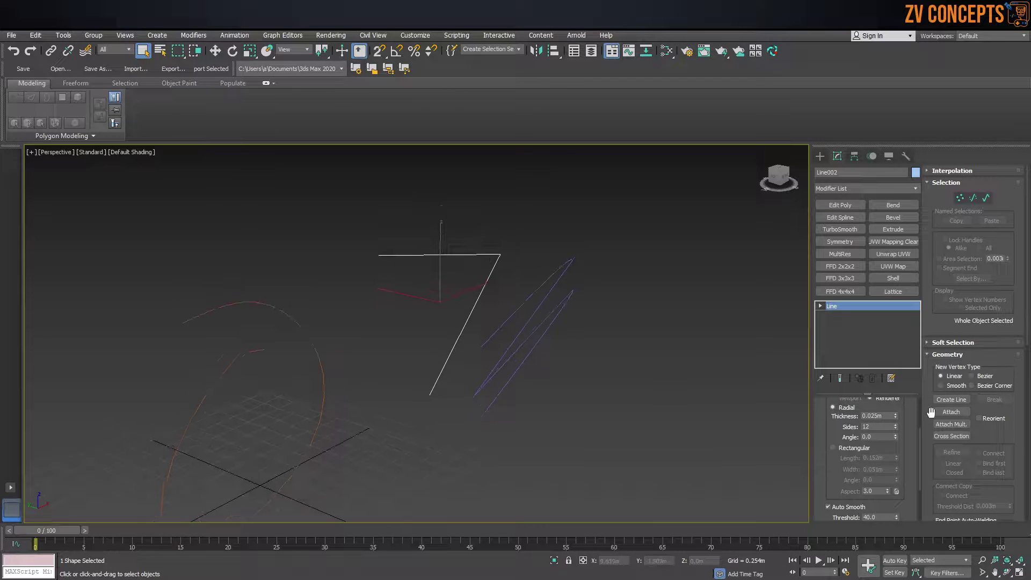
pyautogui.scroll(-1, 887, 428)
pyautogui.scroll(3, 827, 403)
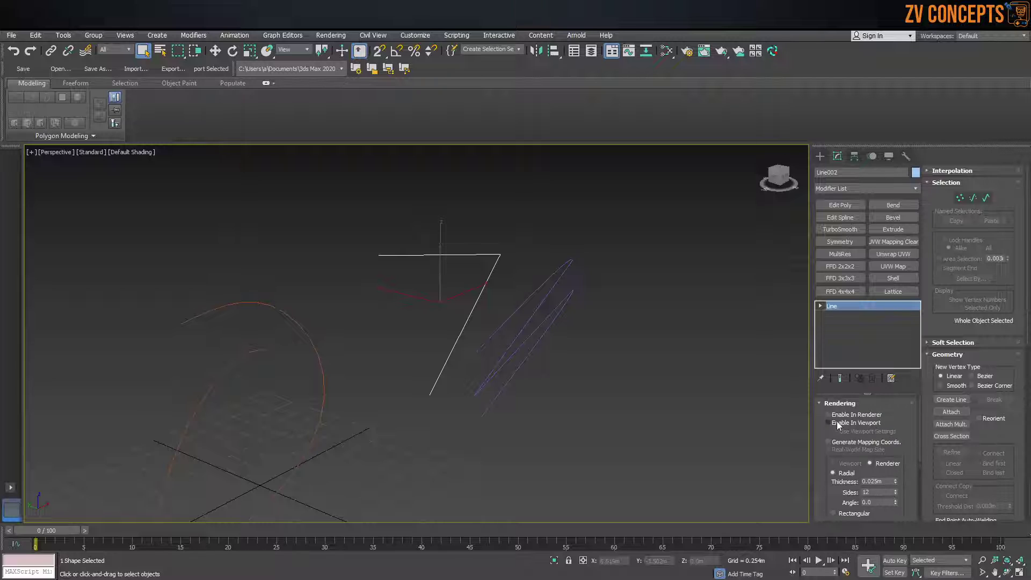
pyautogui.moveTo(452, 297); pyautogui.dragTo(465, 313, button='middle')
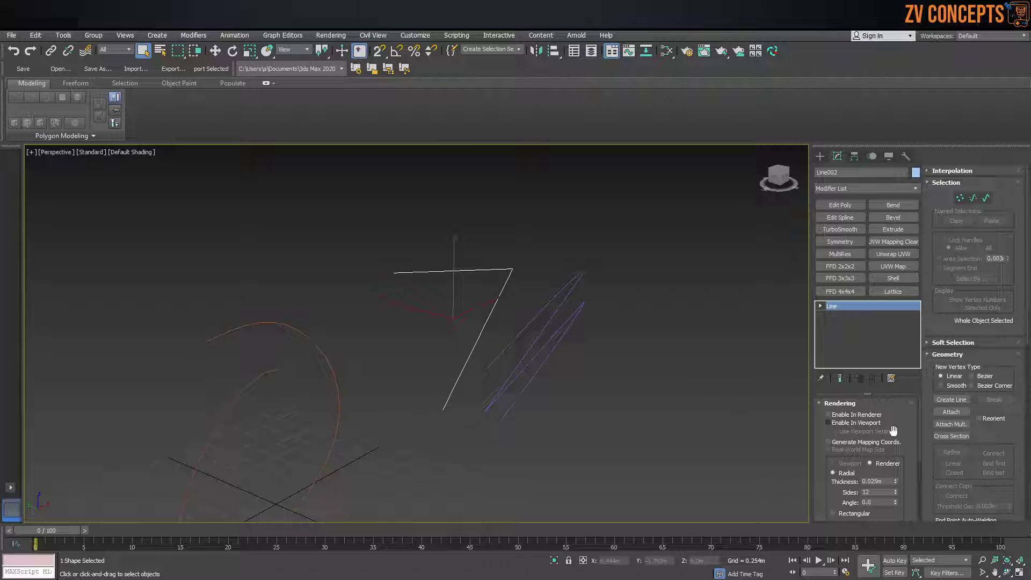
pyautogui.click(842, 423)
# Step: Set the angled line's radial thickness to 0.128 m and turn on Edged Faces shading
pyautogui.scroll(5, 476, 264)
pyautogui.scroll(-4, 476, 264)
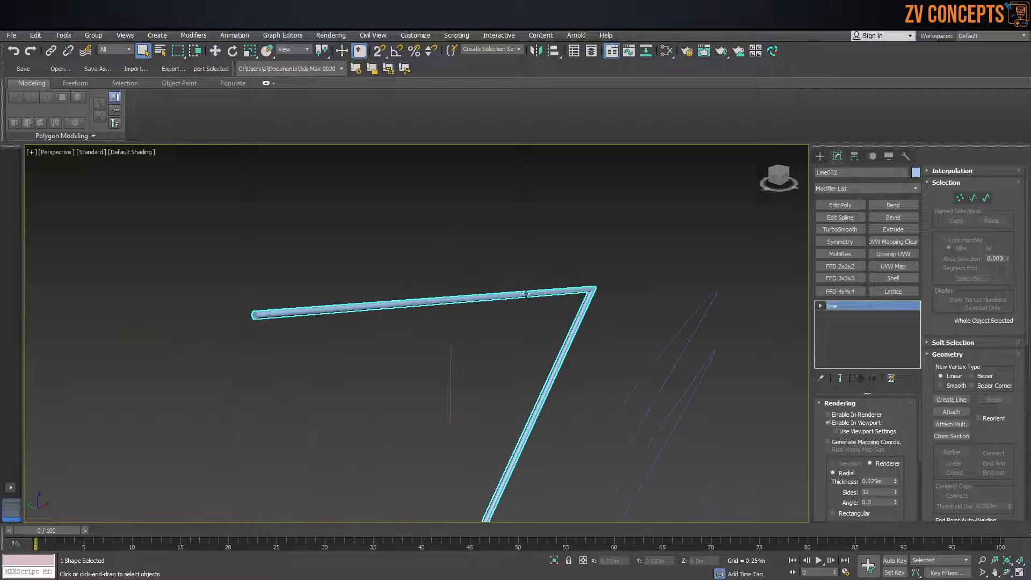
pyautogui.scroll(1, 440, 296)
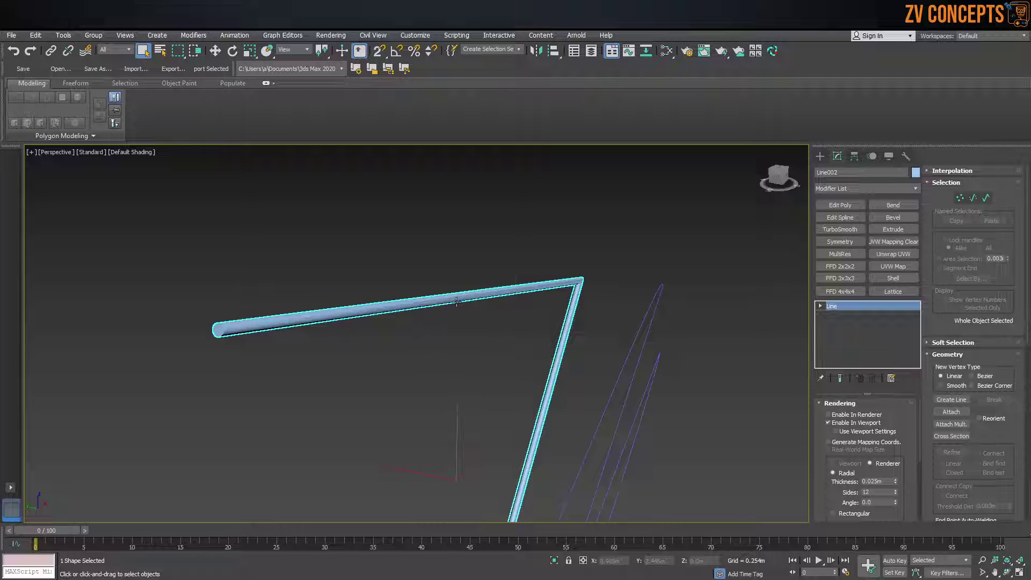
pyautogui.scroll(1, 440, 301)
pyautogui.scroll(-3, 445, 301)
pyautogui.scroll(2, 365, 316)
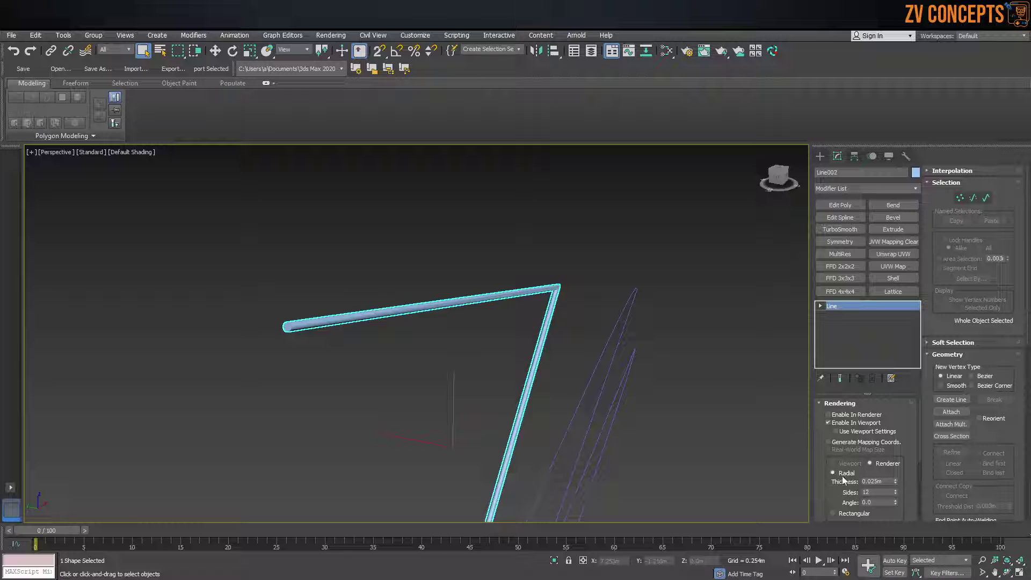
pyautogui.scroll(-2, 854, 459)
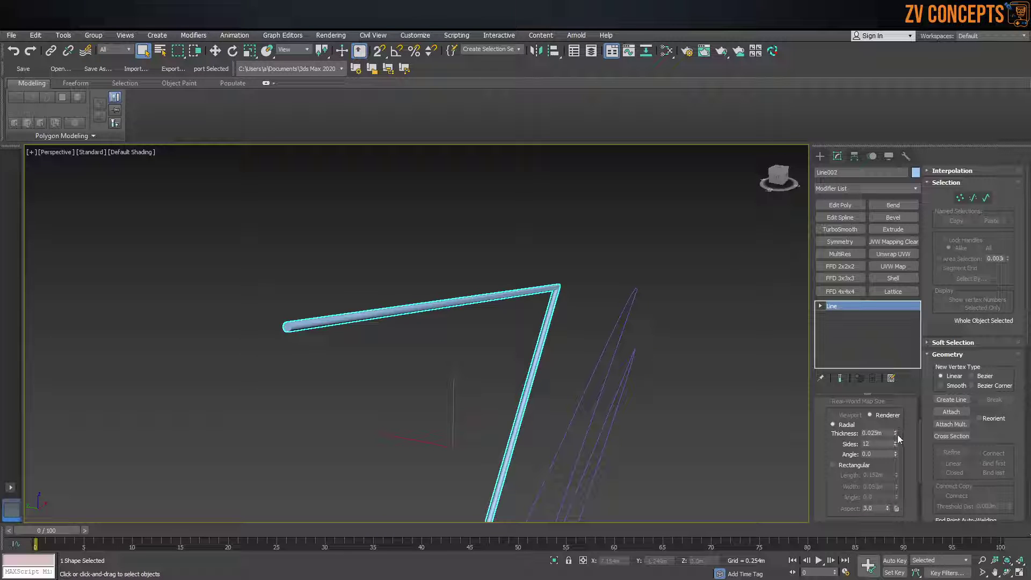
pyautogui.moveTo(897, 434); pyautogui.dragTo(855, 277)
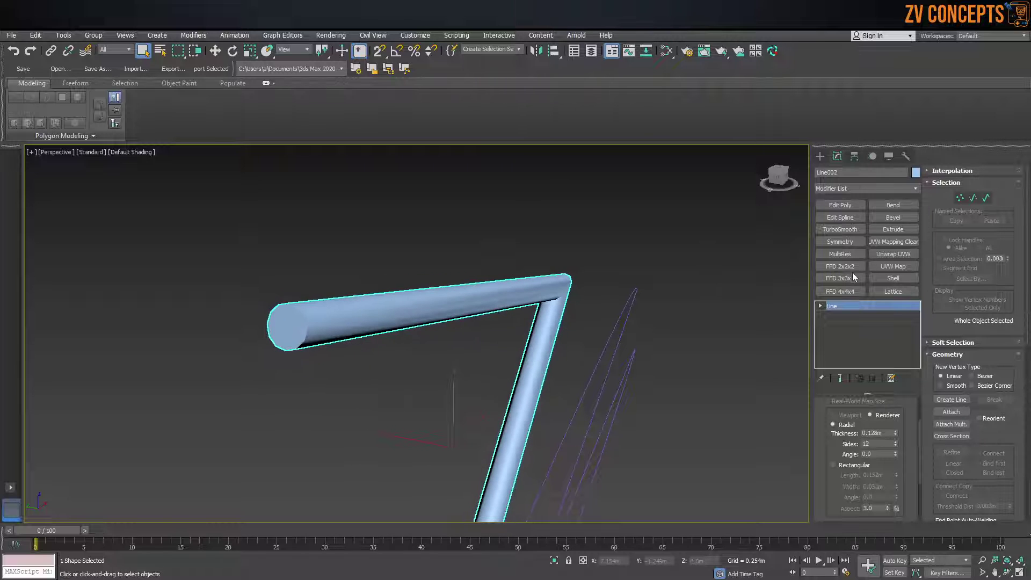
pyautogui.moveTo(578, 282); pyautogui.dragTo(584, 303, button='middle')
pyautogui.press('F4')
pyautogui.scroll(-5, 496, 284)
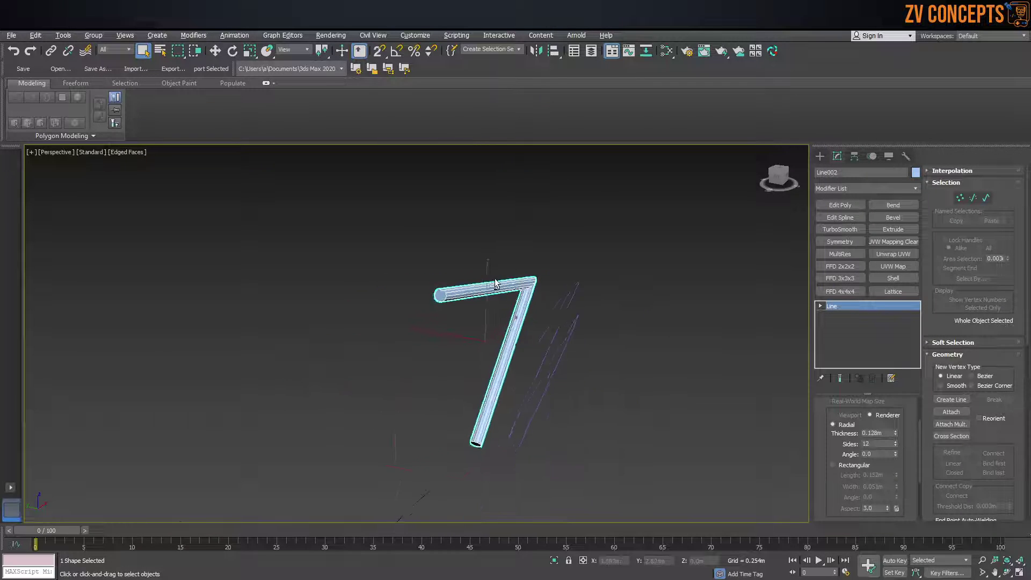
# Step: Select the curved line, enable its rendering in the viewport and set its radial thickness to 0.212 m
pyautogui.keyDown('alt'); pyautogui.moveTo(496, 284); pyautogui.dragTo(452, 275, button='middle'); pyautogui.keyUp('alt')
pyautogui.moveTo(331, 298); pyautogui.dragTo(387, 285, button='middle')
pyautogui.moveTo(397, 204); pyautogui.dragTo(266, 346)
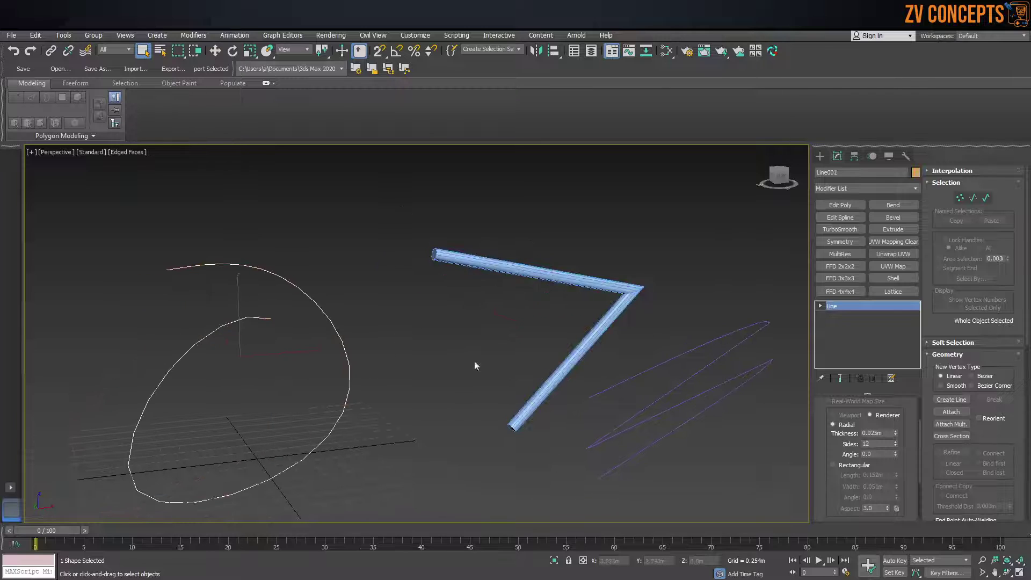
pyautogui.scroll(2, 843, 411)
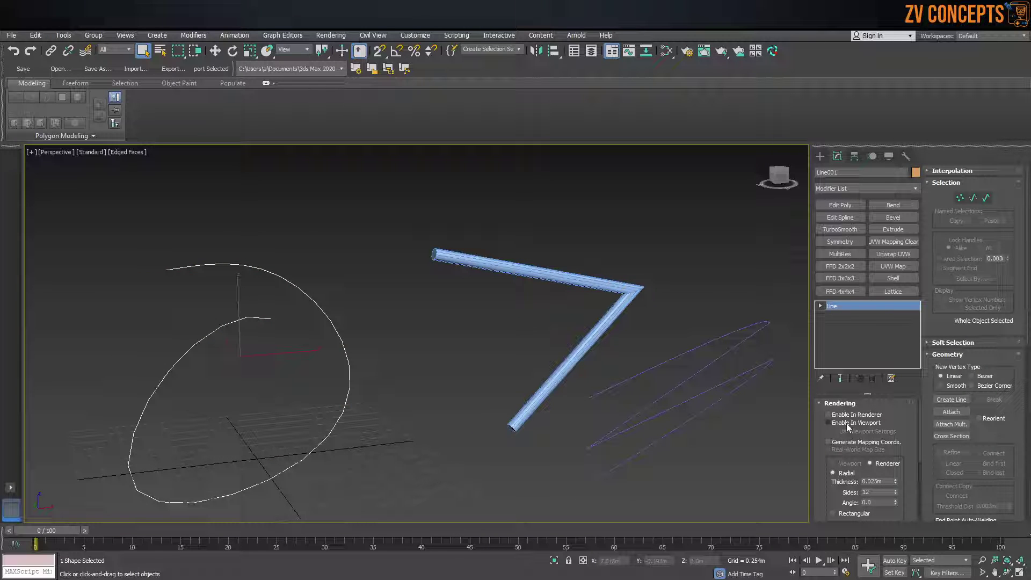
pyautogui.click(848, 424)
pyautogui.scroll(-2, 851, 435)
pyautogui.moveTo(896, 451)
pyautogui.mouseDown()
pyautogui.moveTo(755, 54)
pyautogui.moveTo(705, 152)
pyautogui.mouseUp()
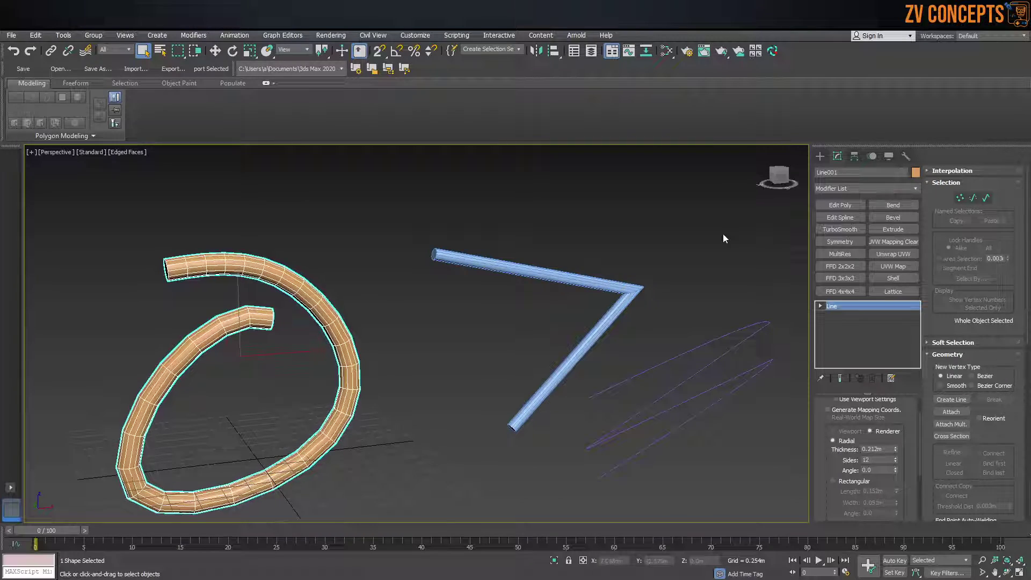
# Step: Set the number of sides of the curved line's radial cross-section to 8
pyautogui.keyDown('alt'); pyautogui.moveTo(123, 325); pyautogui.dragTo(137, 281, button='middle'); pyautogui.keyUp('alt')
pyautogui.scroll(4, 205, 269)
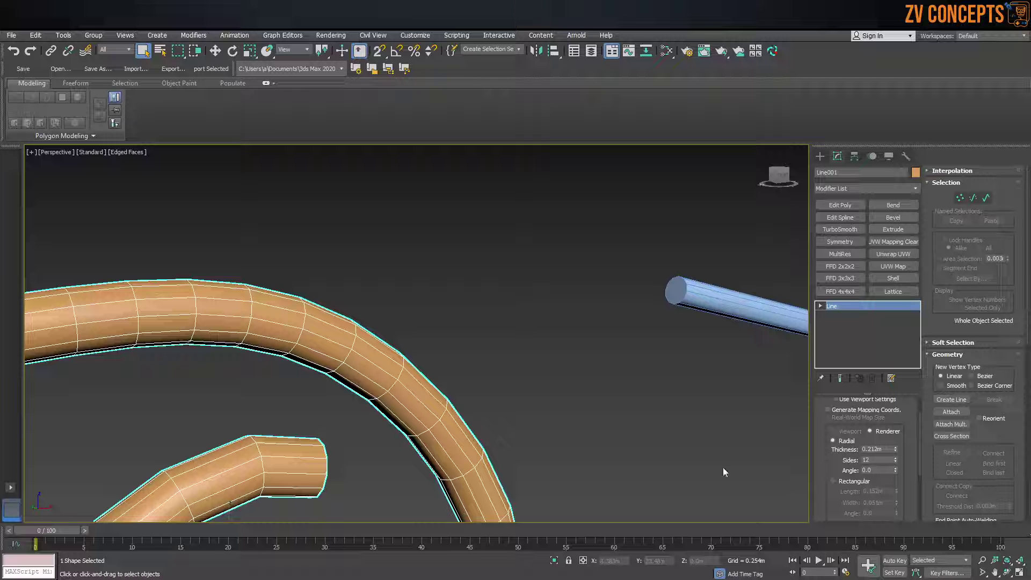
pyautogui.keyDown('alt'); pyautogui.moveTo(138, 350); pyautogui.dragTo(248, 282, button='middle'); pyautogui.keyUp('alt')
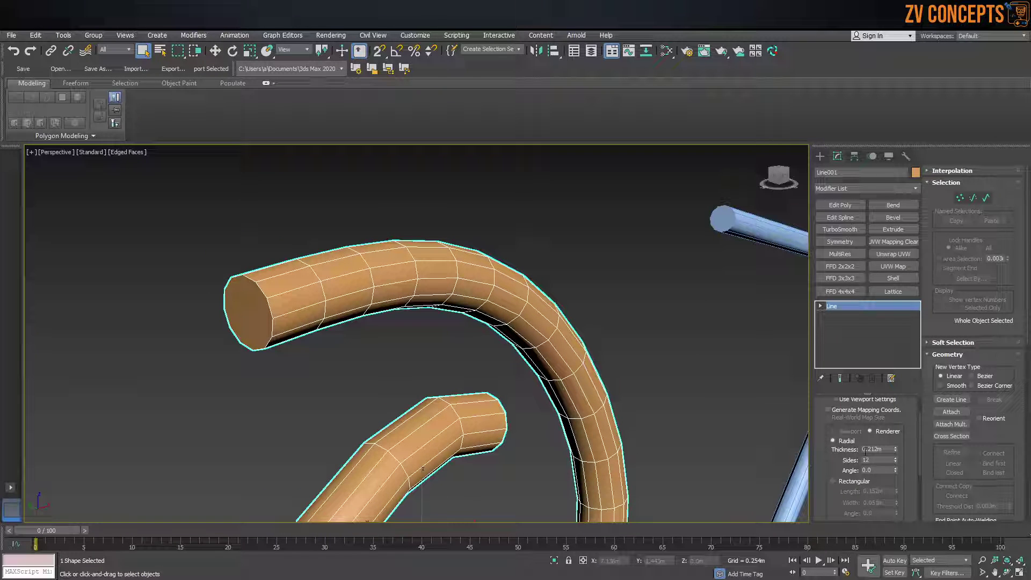
pyautogui.moveTo(894, 463); pyautogui.dragTo(895, 461)
pyautogui.click(896, 459)
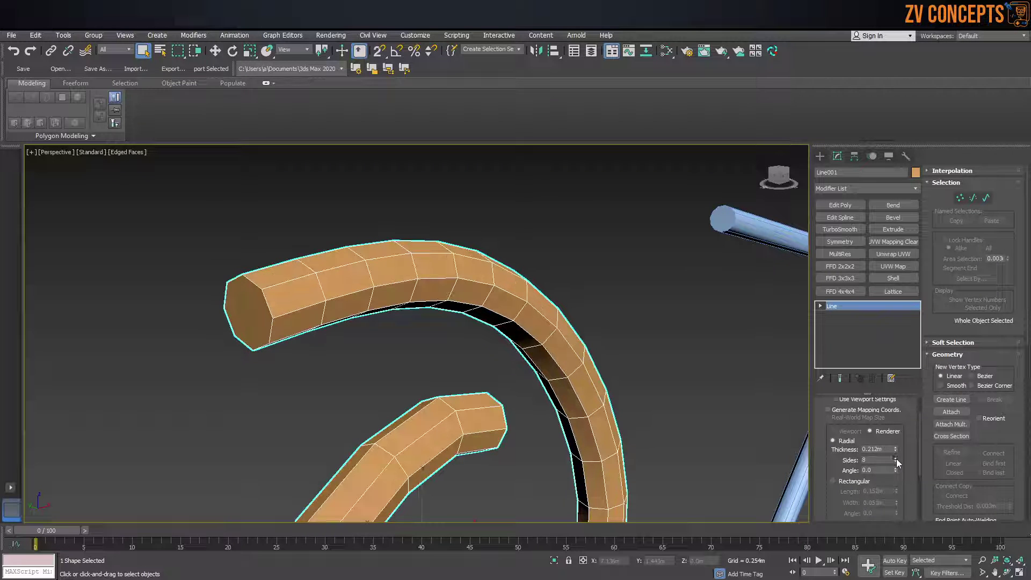
# Step: Switch the curved line's rendered cross-section from Radial to Rectangular
pyautogui.scroll(-2, 840, 457)
pyautogui.scroll(2, 836, 457)
pyautogui.scroll(-1, 829, 439)
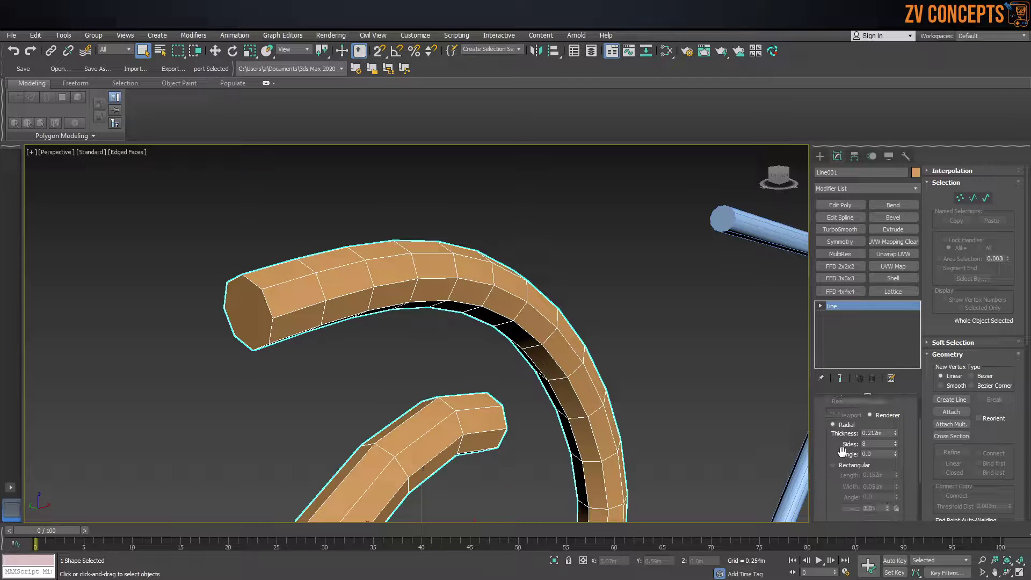
pyautogui.click(833, 466)
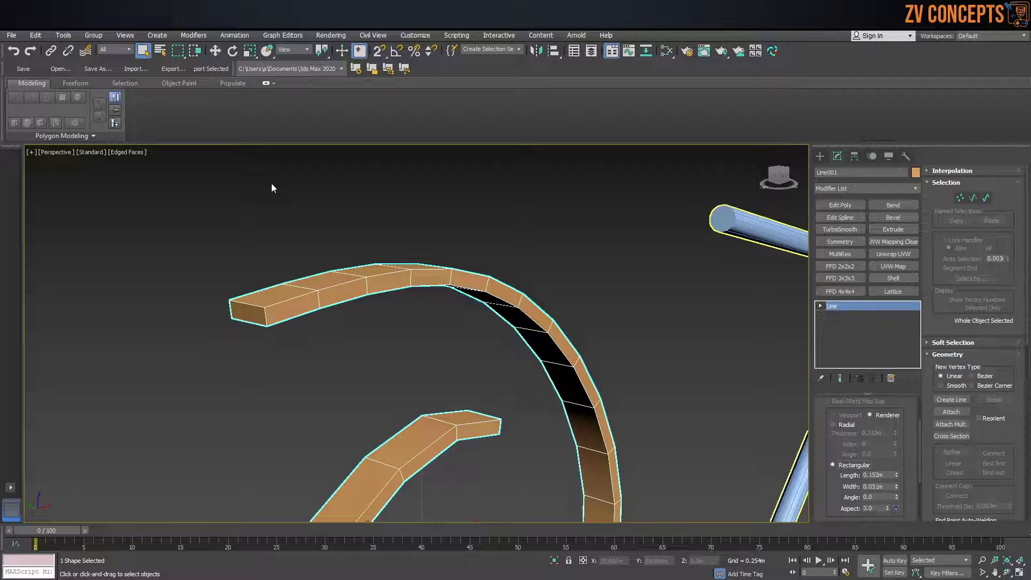
# Step: Set the curved line's rectangular cross-section to 0.57 m length, 0.015 m width and a 34.29 angle
pyautogui.scroll(-5, 272, 182)
pyautogui.keyDown('alt'); pyautogui.moveTo(365, 304); pyautogui.dragTo(367, 309, button='middle'); pyautogui.keyUp('alt')
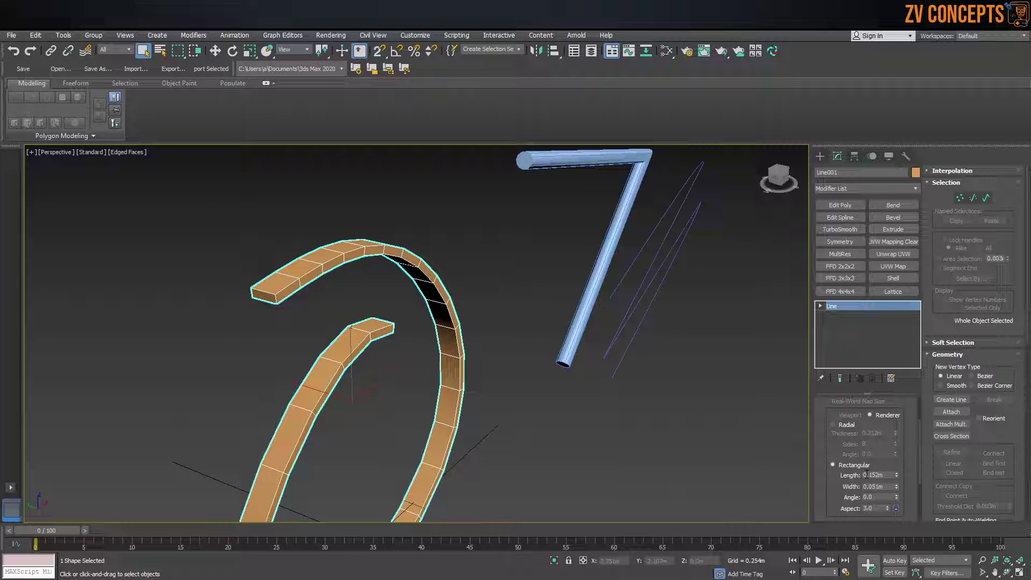
pyautogui.moveTo(896, 476); pyautogui.dragTo(899, 482)
pyautogui.moveTo(896, 414); pyautogui.dragTo(925, 528)
pyautogui.scroll(-2, 345, 337)
pyautogui.keyDown('alt'); pyautogui.moveTo(346, 336); pyautogui.dragTo(322, 329, button='middle'); pyautogui.keyUp('alt')
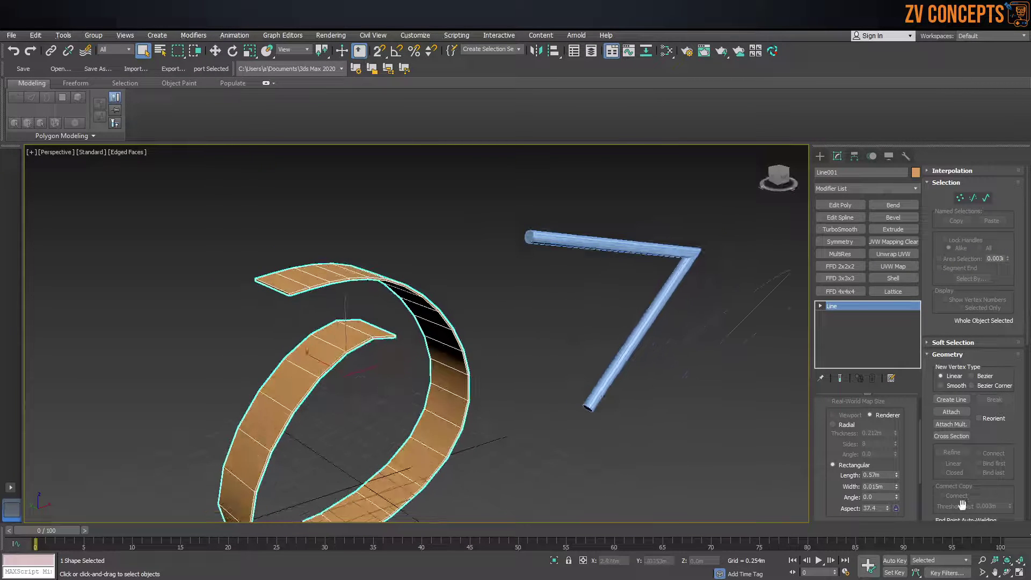
pyautogui.moveTo(896, 497); pyautogui.dragTo(580, 382)
pyautogui.scroll(-5, 307, 293)
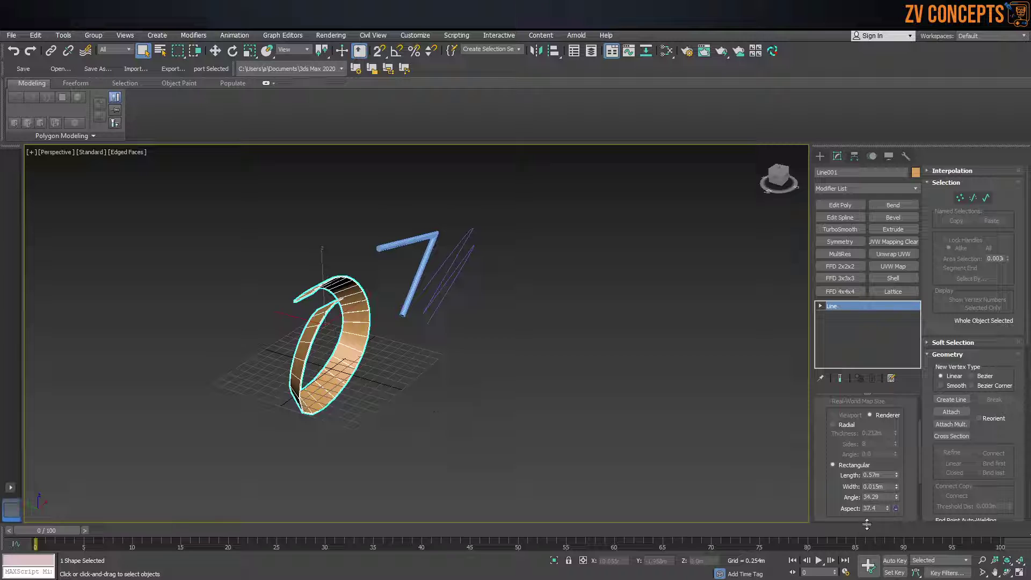
# Step: Widen the curved line's rectangular section to 1.972 m length through its aspect and set its angle to 10.63
pyautogui.moveTo(887, 508); pyautogui.dragTo(546, 377)
pyautogui.keyDown('alt'); pyautogui.moveTo(546, 378); pyautogui.dragTo(330, 290, button='middle'); pyautogui.keyUp('alt')
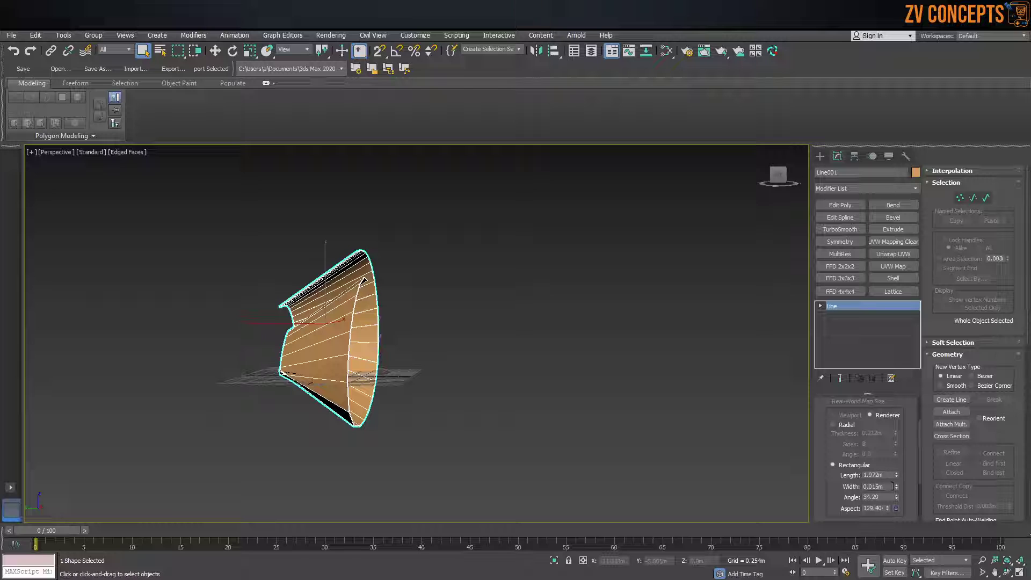
pyautogui.moveTo(896, 496); pyautogui.dragTo(893, 533)
pyautogui.keyDown('alt'); pyautogui.moveTo(316, 321); pyautogui.dragTo(215, 327, button='middle'); pyautogui.keyUp('alt')
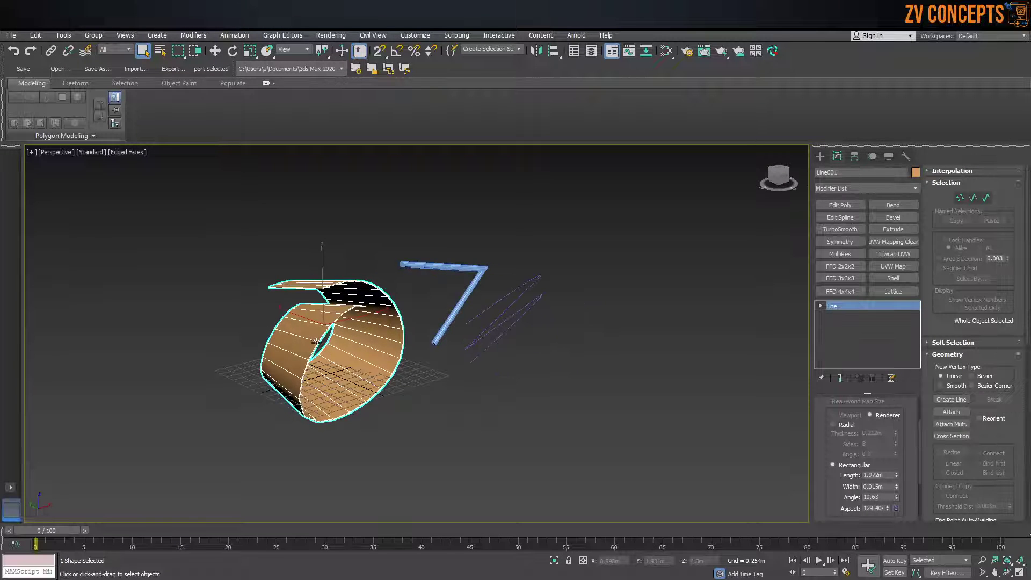
# Step: Delete all three splines from the scene
pyautogui.click(819, 157)
pyautogui.click(649, 240)
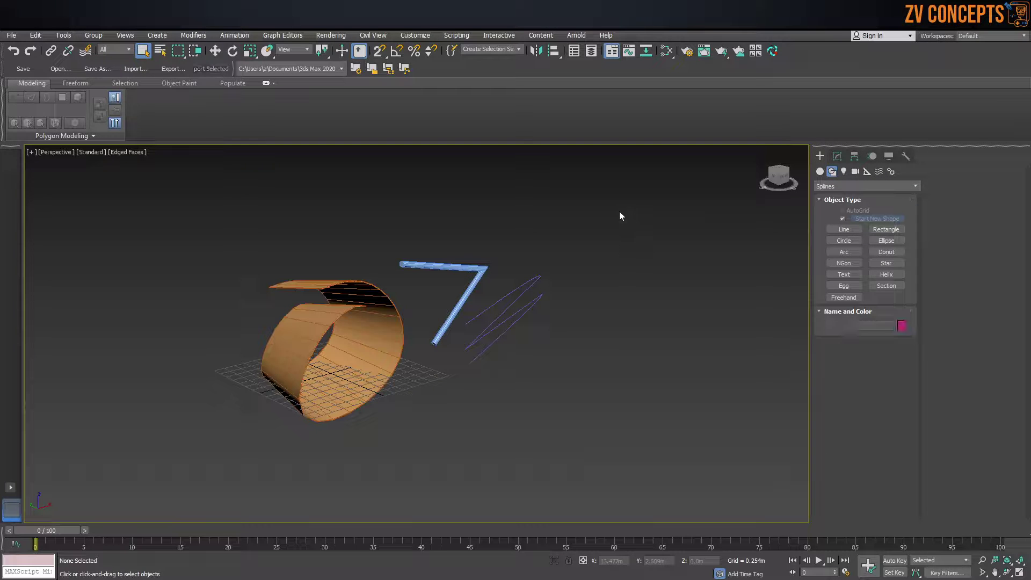
pyautogui.moveTo(620, 211); pyautogui.dragTo(195, 444)
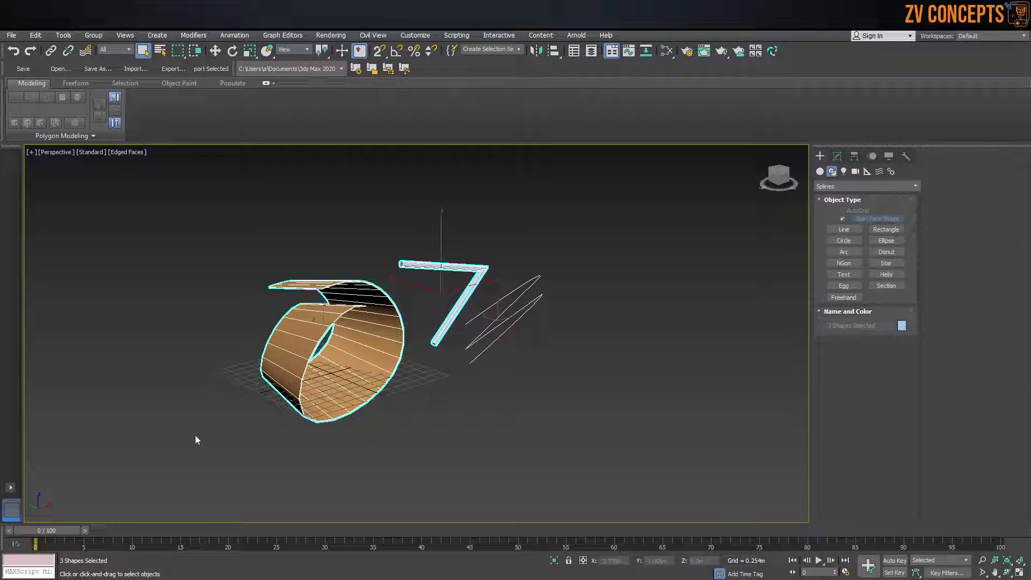
pyautogui.press('Delete')
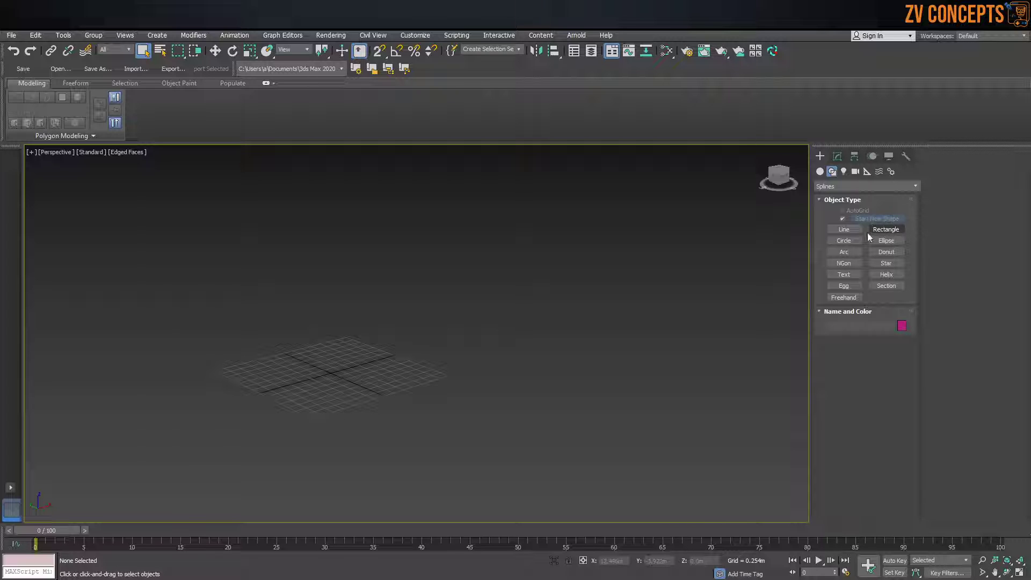
# Step: Switch to the browser, check the Lecture 8 topics in the course outline and return to the shop shutter images
pyautogui.click(842, 240)
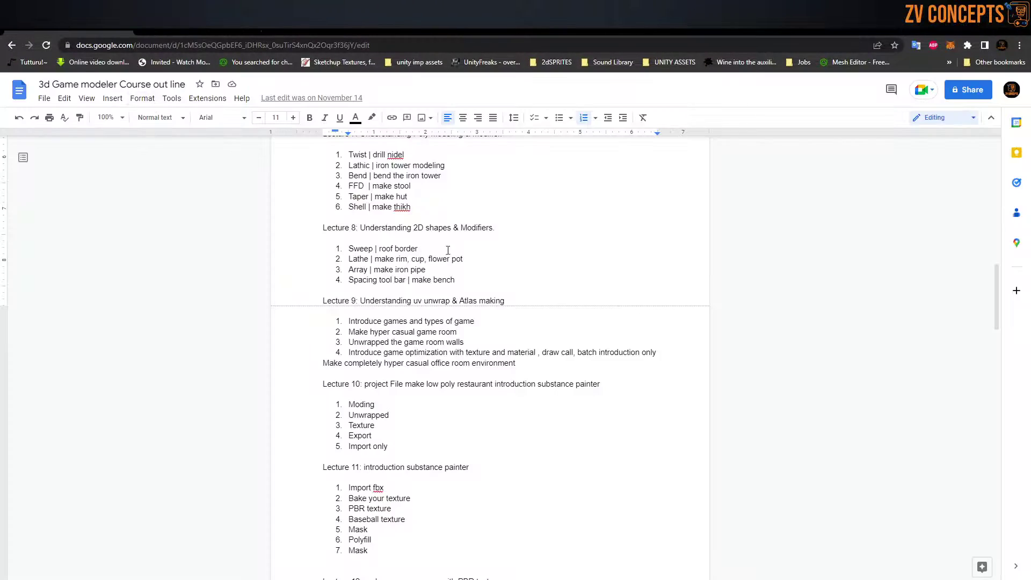
pyautogui.click(448, 249)
pyautogui.click(215, 26)
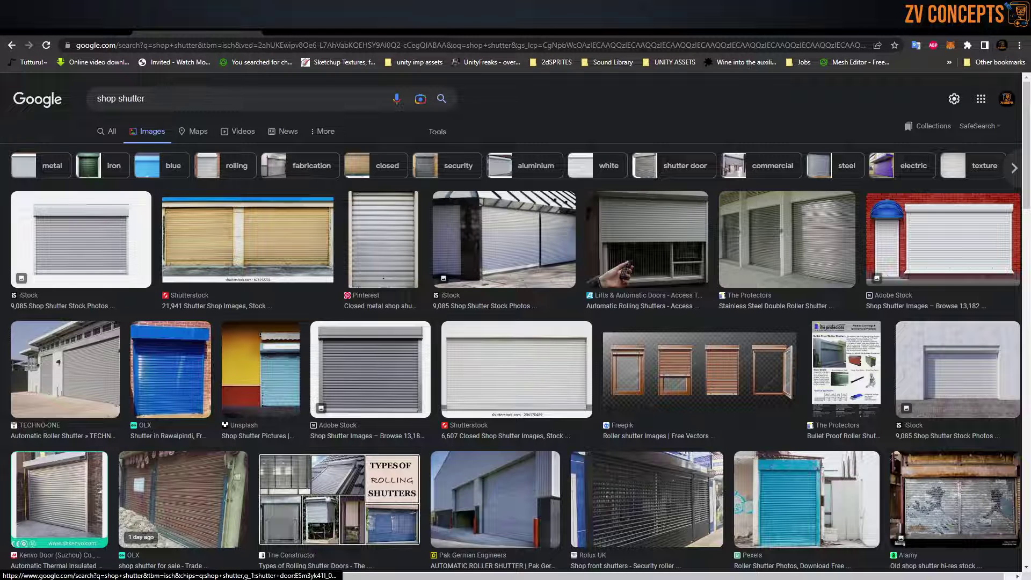
# Step: Search Google Images for "where house shutter" and follow the suggested correction to "warehouse shutter"
pyautogui.click(207, 99)
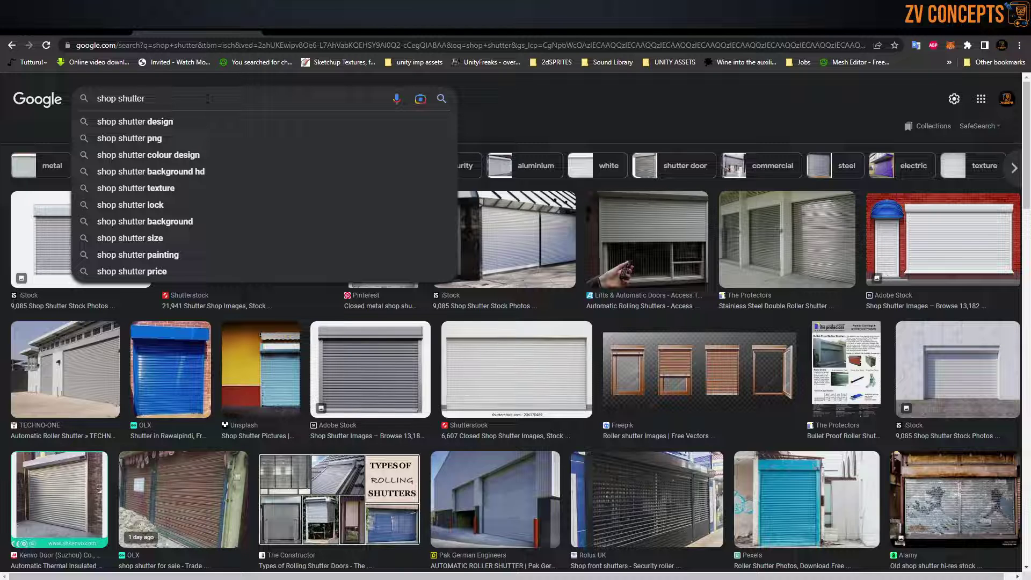
pyautogui.press('BackSpace')
pyautogui.press('BackSpace')
pyautogui.press('BackSpace')
pyautogui.press('BackSpace')
pyautogui.press('BackSpace')
pyautogui.press('BackSpace')
pyautogui.press('BackSpace')
pyautogui.press('BackSpace')
pyautogui.press('BackSpace')
pyautogui.press('BackSpace')
pyautogui.press('BackSpace')
pyautogui.press('BackSpace')
pyautogui.press('BackSpace')
pyautogui.write('where houise')
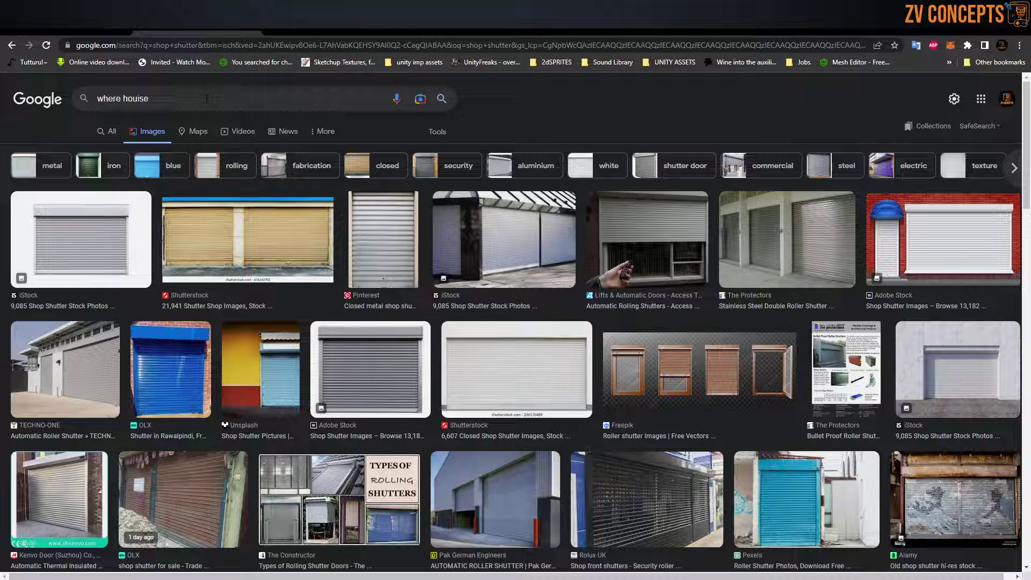
pyautogui.press('BackSpace')
pyautogui.press('BackSpace')
pyautogui.write('se shutter')
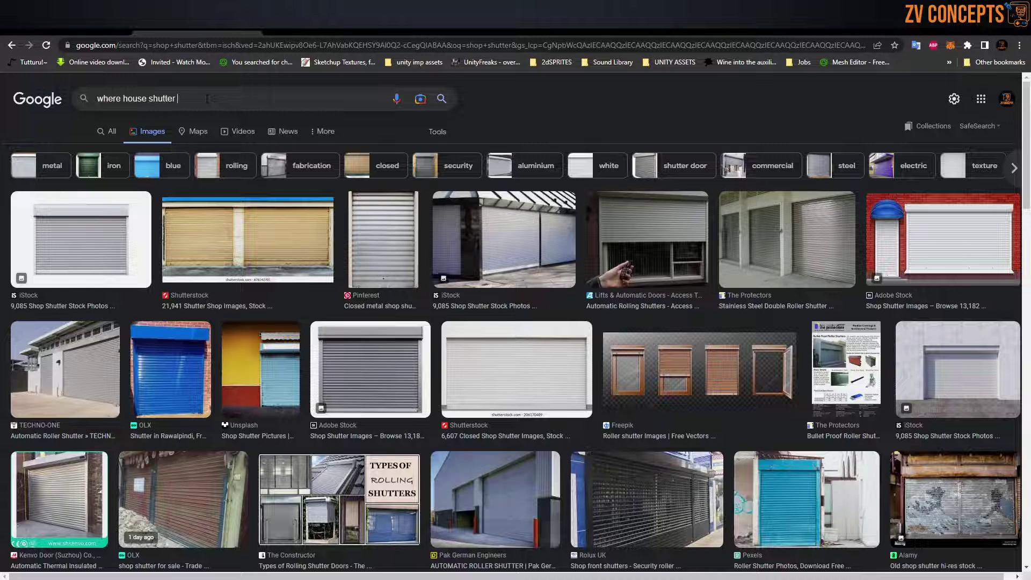
pyautogui.press('Return')
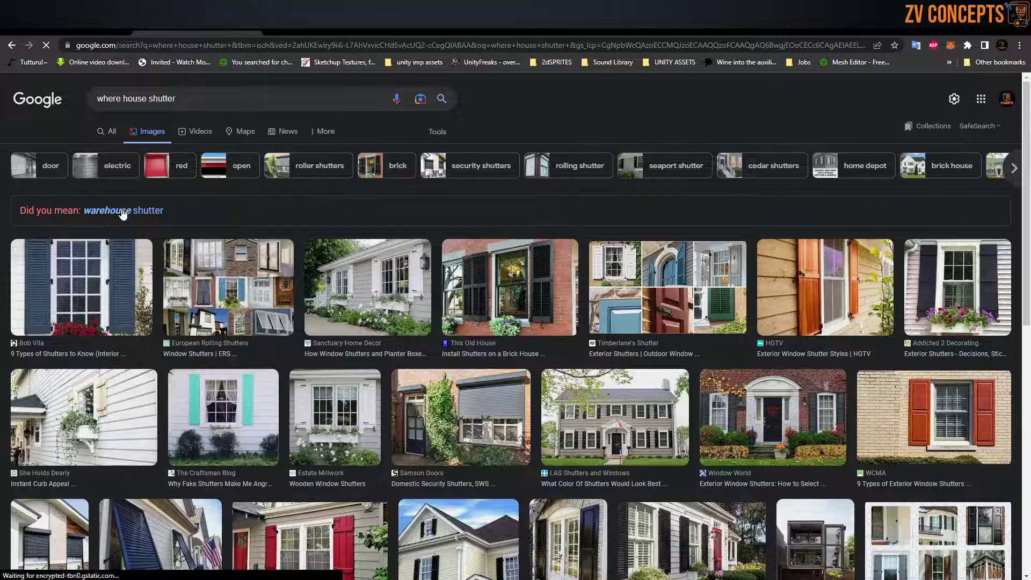
pyautogui.click(123, 210)
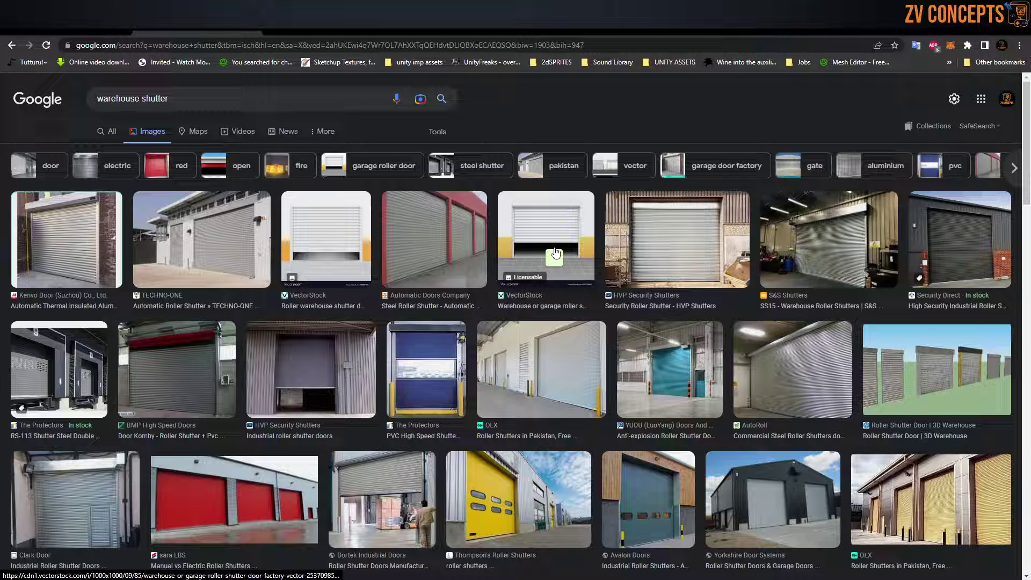
# Step: Browse the warehouse shutter images, open the London roller shutter picture and preview a related roller shutter image
pyautogui.scroll(-1, 367, 240)
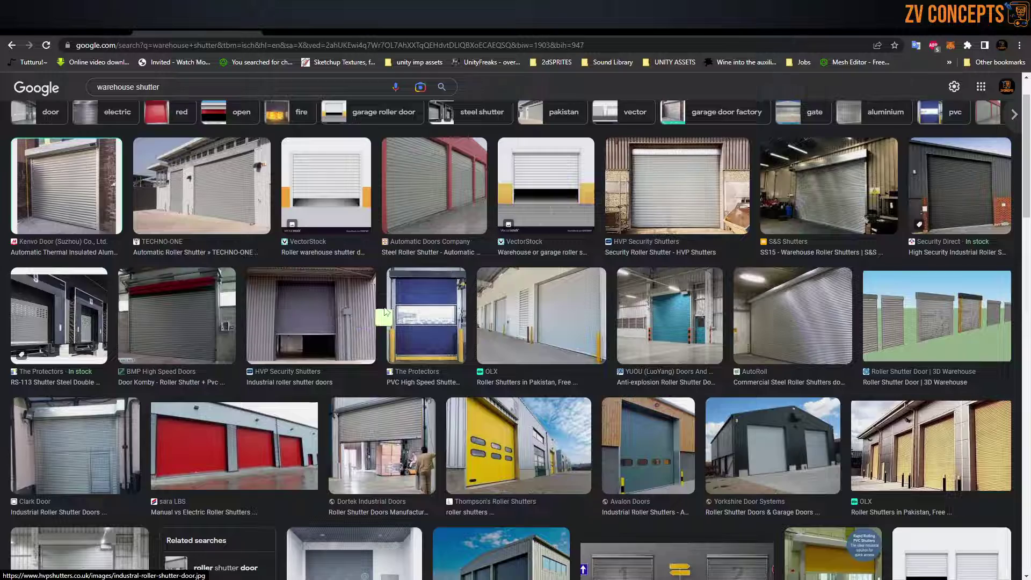
pyautogui.scroll(-1, 349, 313)
pyautogui.scroll(-5, 830, 271)
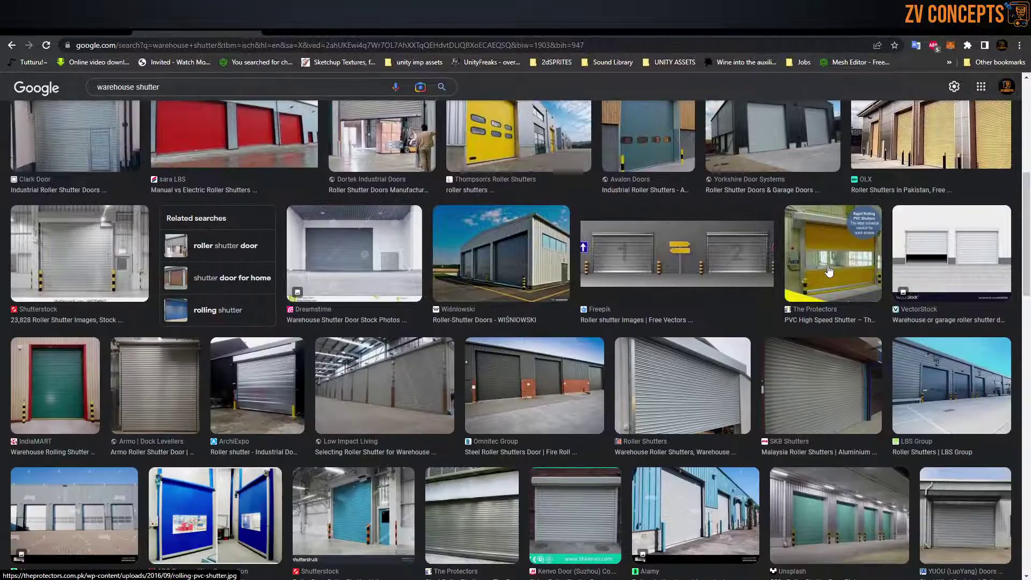
pyautogui.click(698, 404)
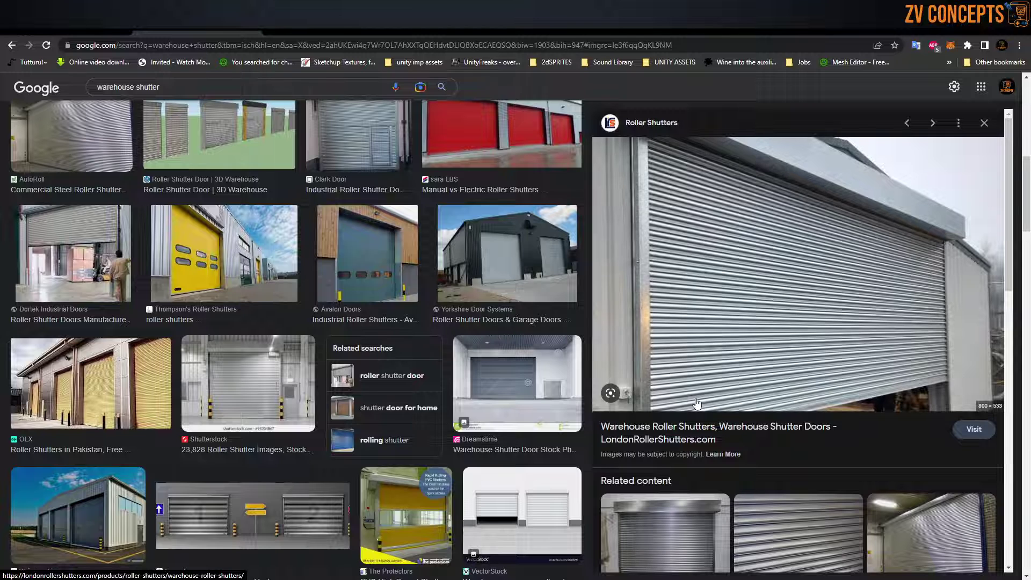
pyautogui.scroll(-5, 697, 404)
pyautogui.moveTo(698, 397)
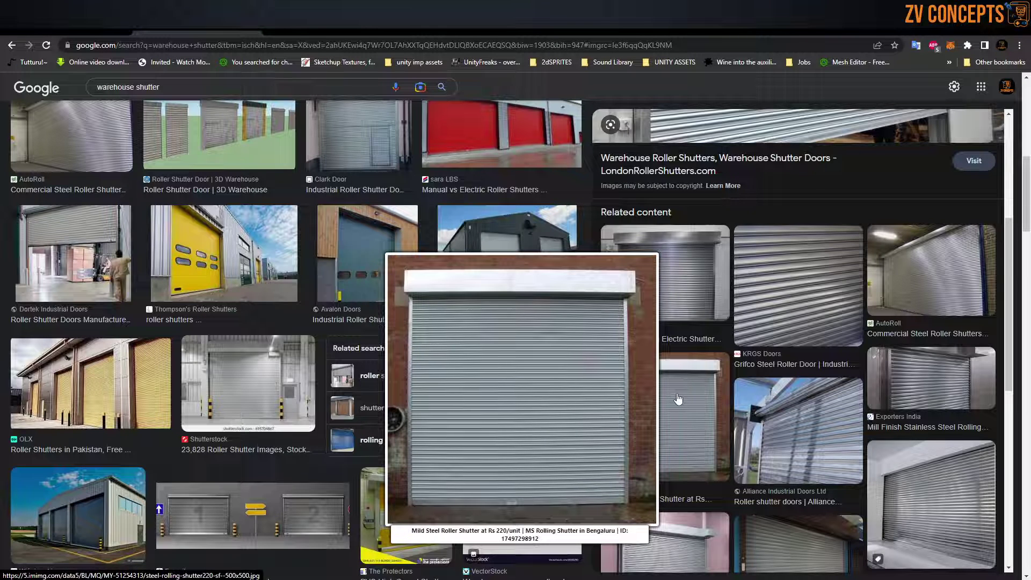
# Step: Switch to Skype, open the Environment Artist TTF 7-8 chat and view the kitchen render full size
pyautogui.click(164, 579)
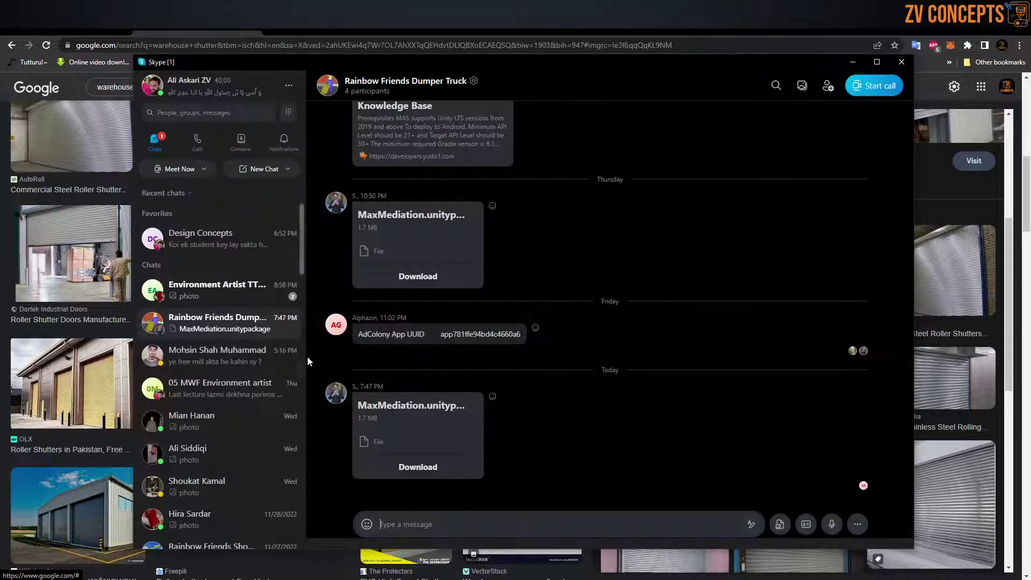
pyautogui.click(218, 289)
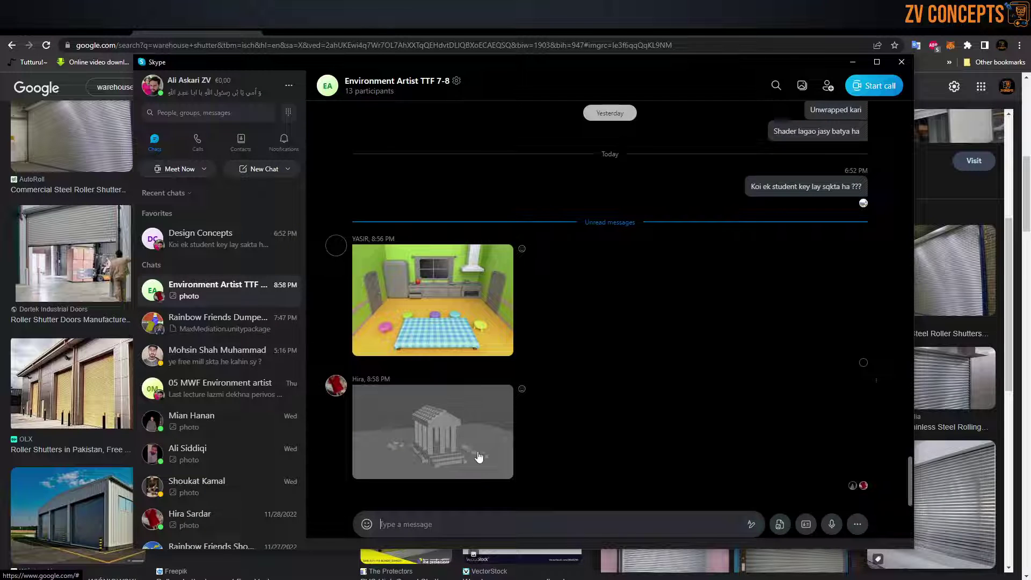
pyautogui.click(418, 285)
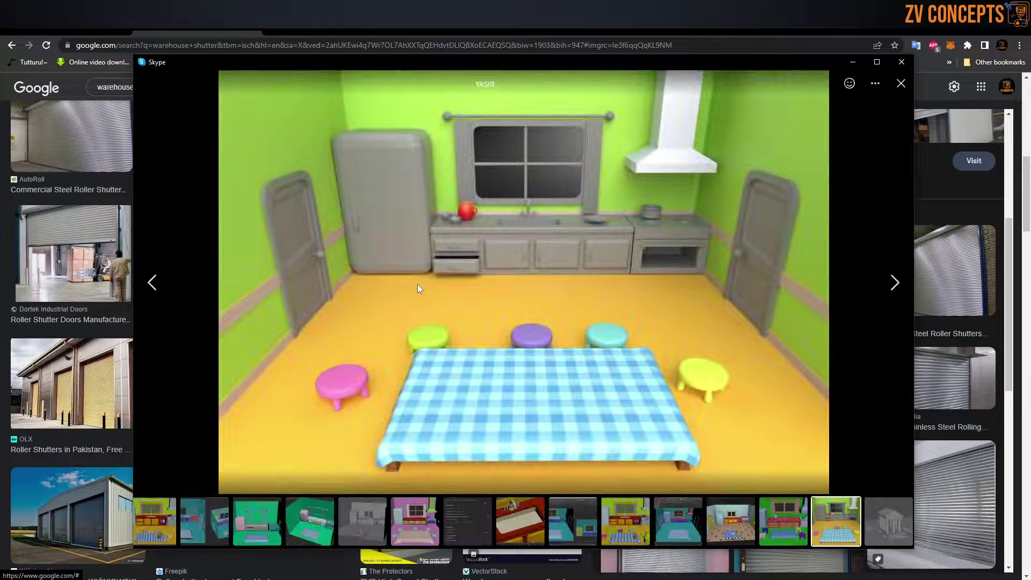
pyautogui.press('Escape')
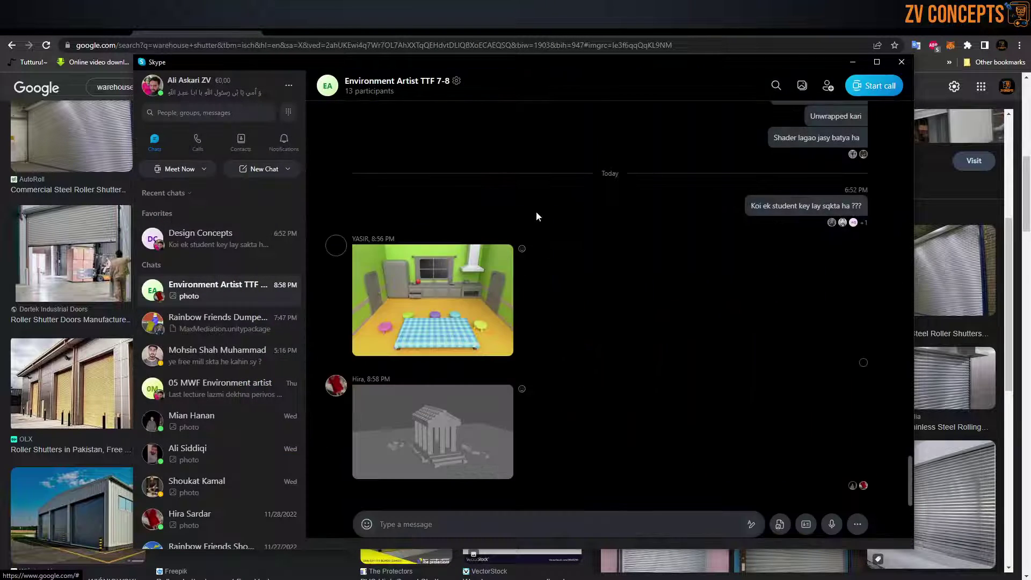
# Step: View the grey temple model image and the kitchen render again, closing each when done
pyautogui.click(419, 450)
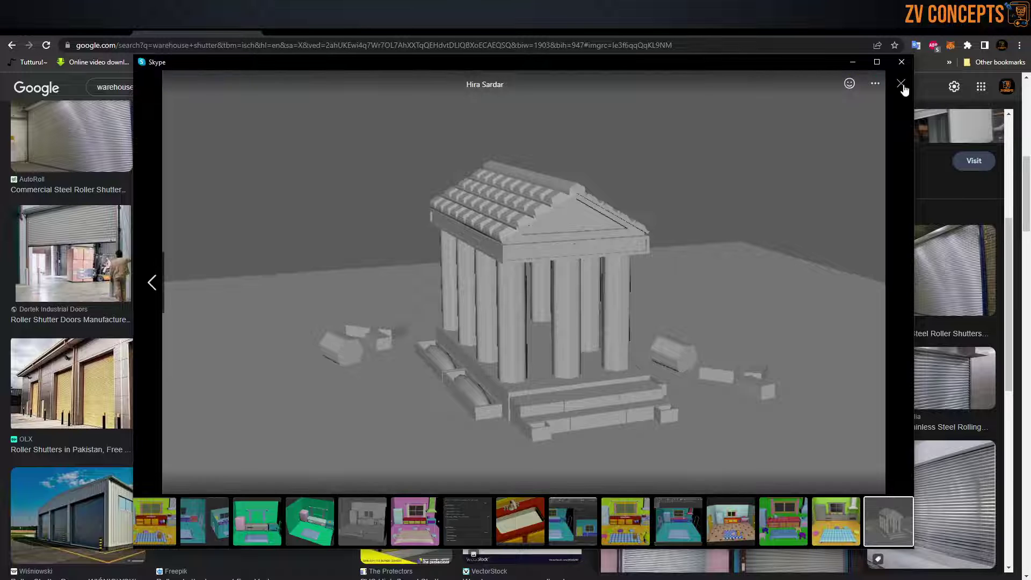
pyautogui.click(904, 86)
pyautogui.click(412, 321)
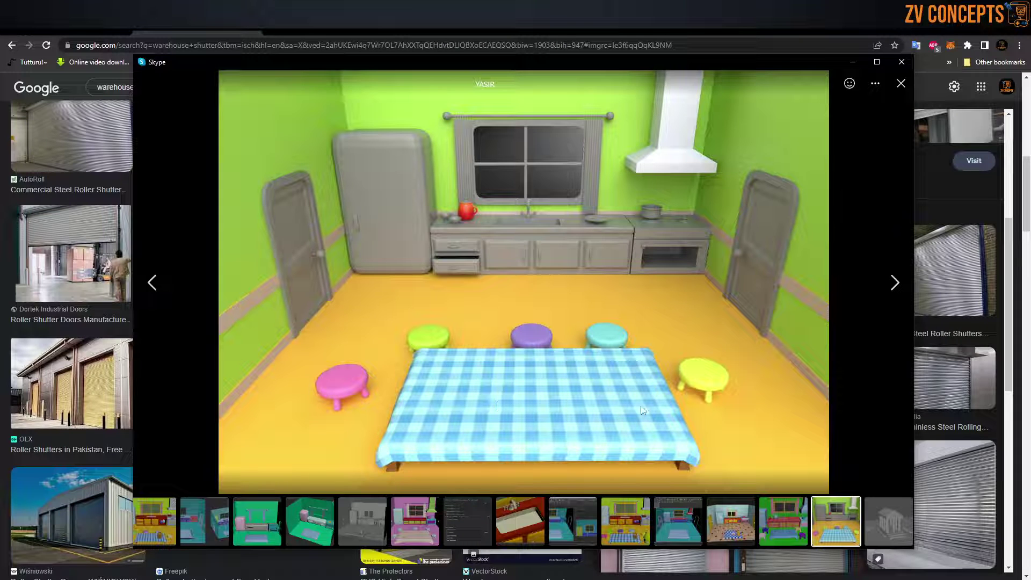
pyautogui.click(903, 89)
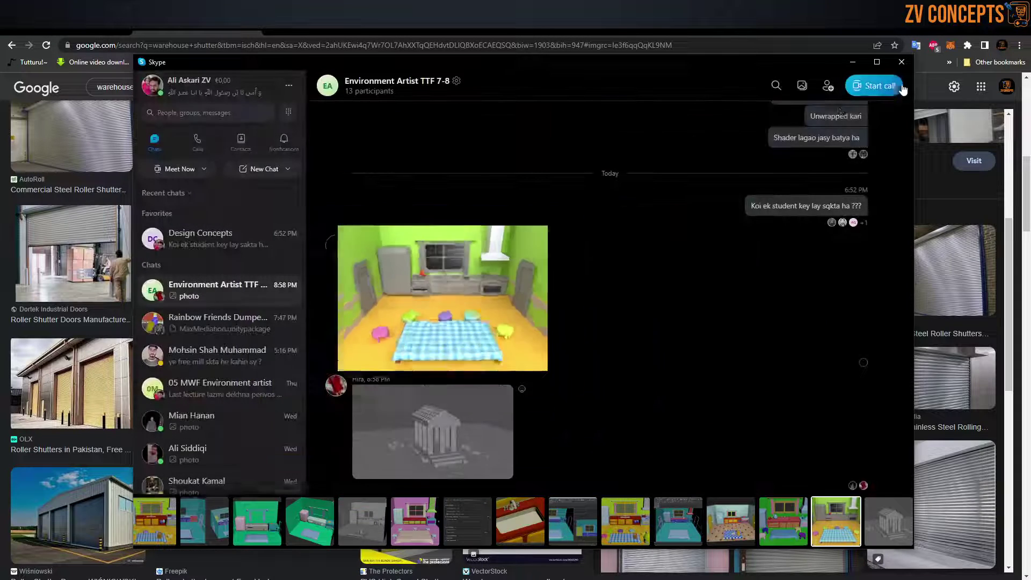
# Step: Review the latest images in the group chat, minimize Skype and return to the warehouse shutter image results
pyautogui.scroll(2, 524, 364)
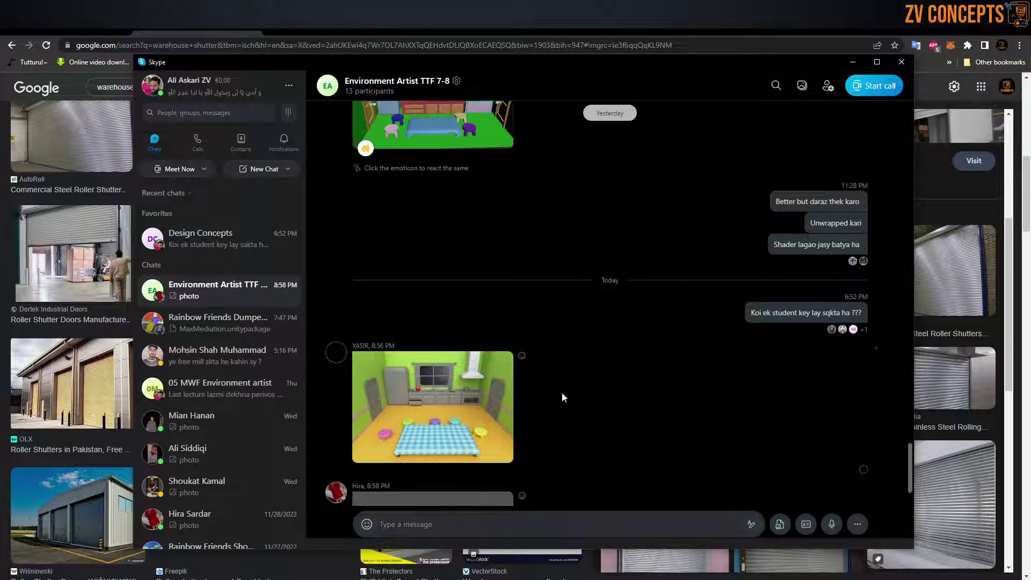
pyautogui.scroll(-2, 562, 392)
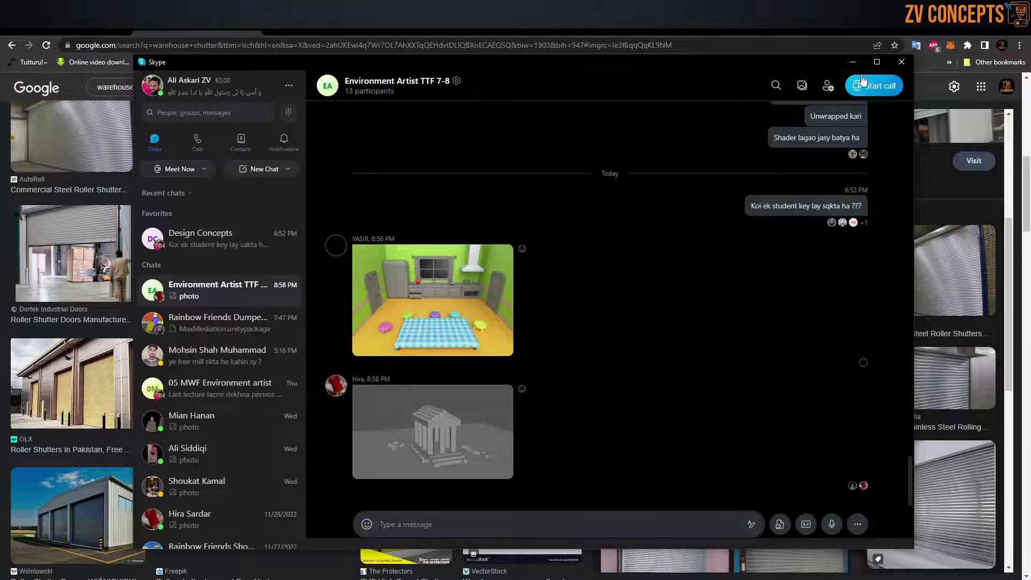
pyautogui.click(853, 61)
pyautogui.scroll(-5, 268, 443)
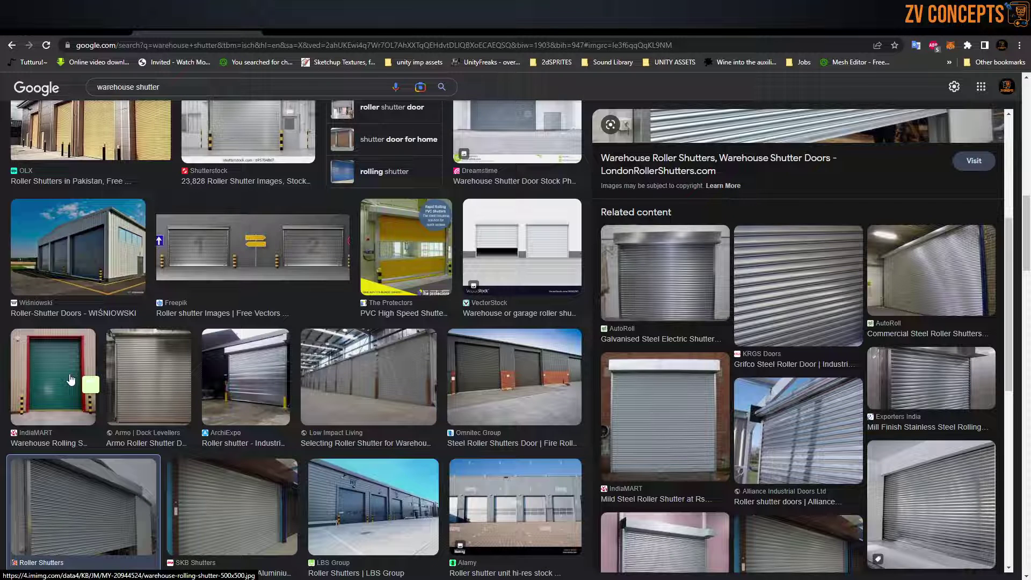
pyautogui.moveTo(70, 379)
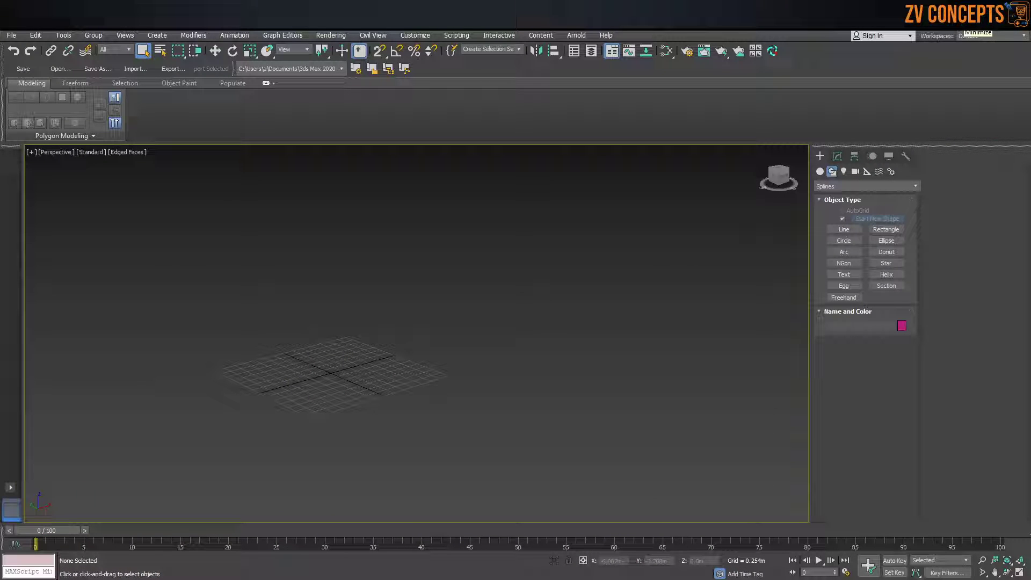
# Step: Switch to 3ds Max, change the viewport to the Front view and start the Line tool
pyautogui.scroll(5, 418, 345)
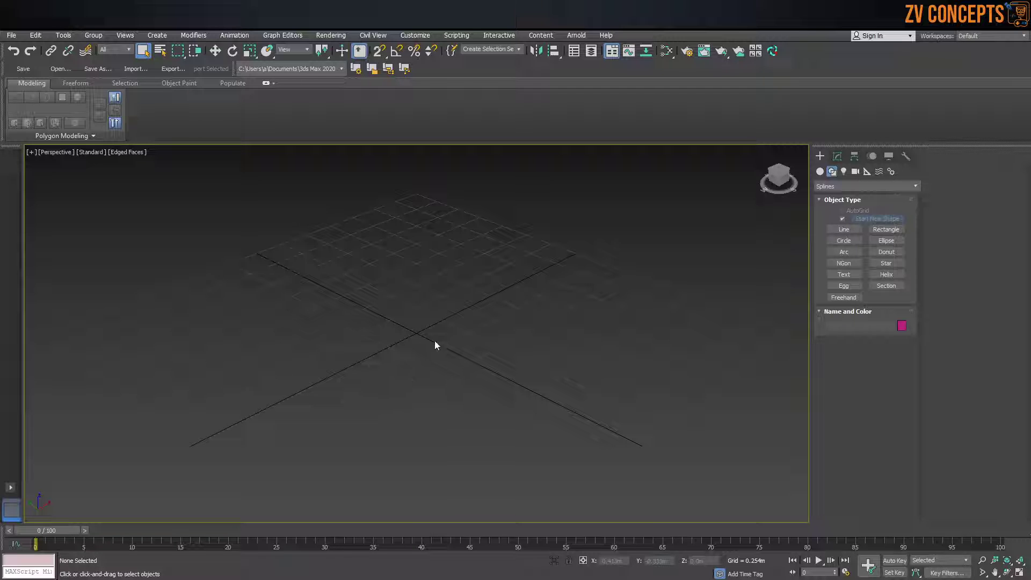
pyautogui.moveTo(457, 300); pyautogui.dragTo(423, 280, button='middle')
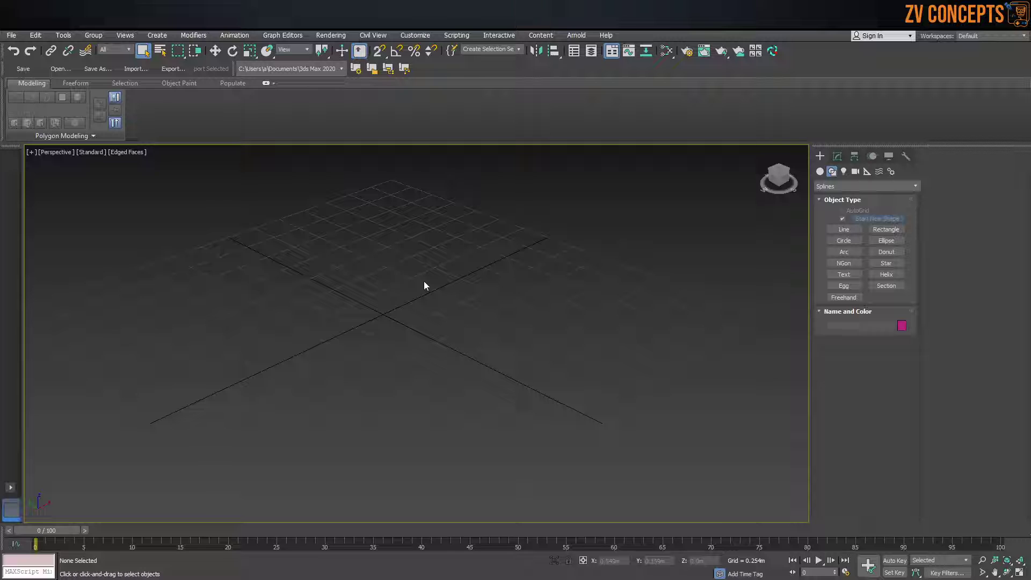
pyautogui.moveTo(431, 286); pyautogui.dragTo(440, 286, button='middle')
pyautogui.press('f')
pyautogui.press('z')
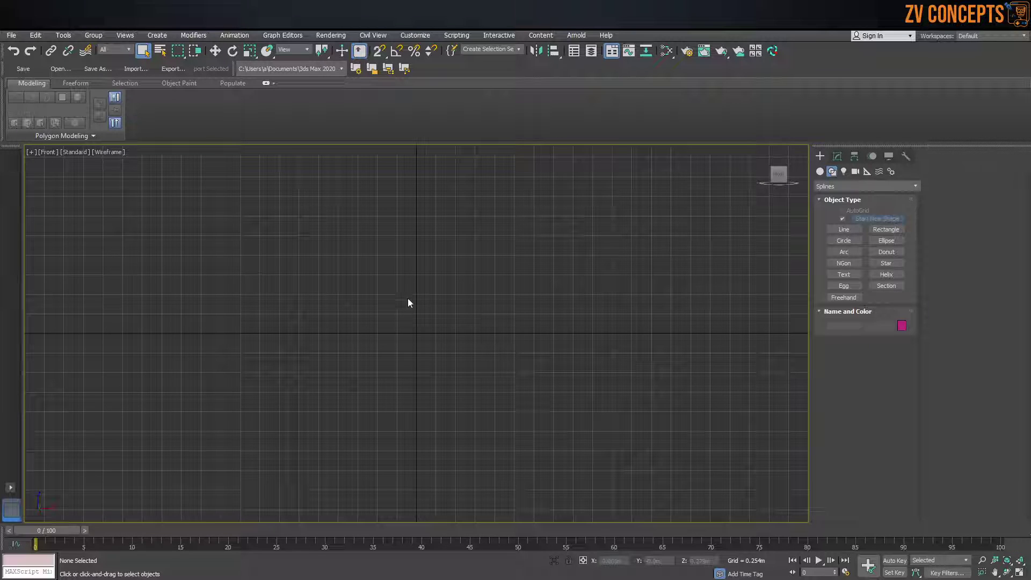
pyautogui.click(843, 230)
pyautogui.scroll(4, 148, 294)
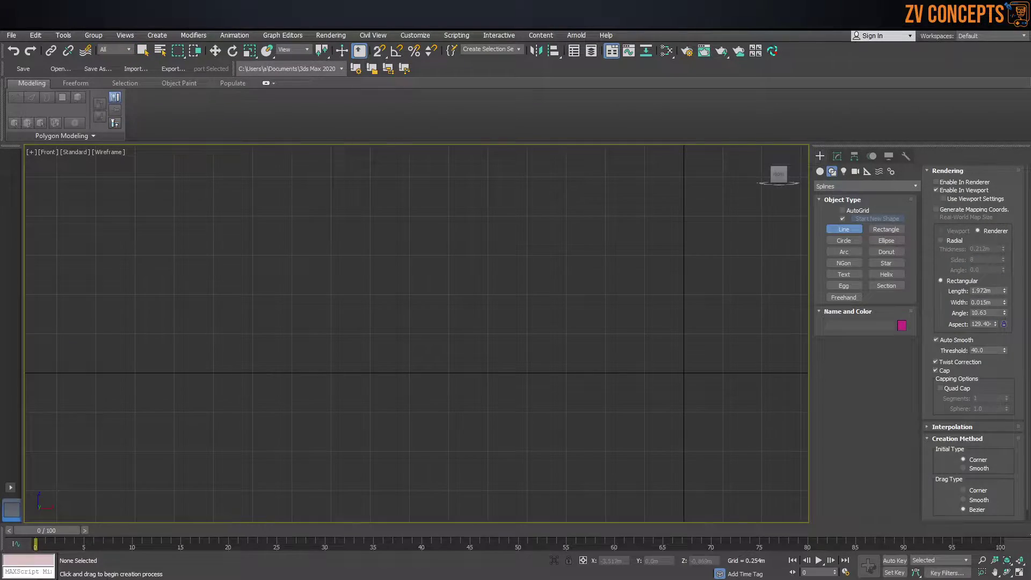
# Step: Switch back to the browser and look through more warehouse shutter images for reference
pyautogui.hotkey('alt', 'Tab')
pyautogui.scroll(-10, 482, 412)
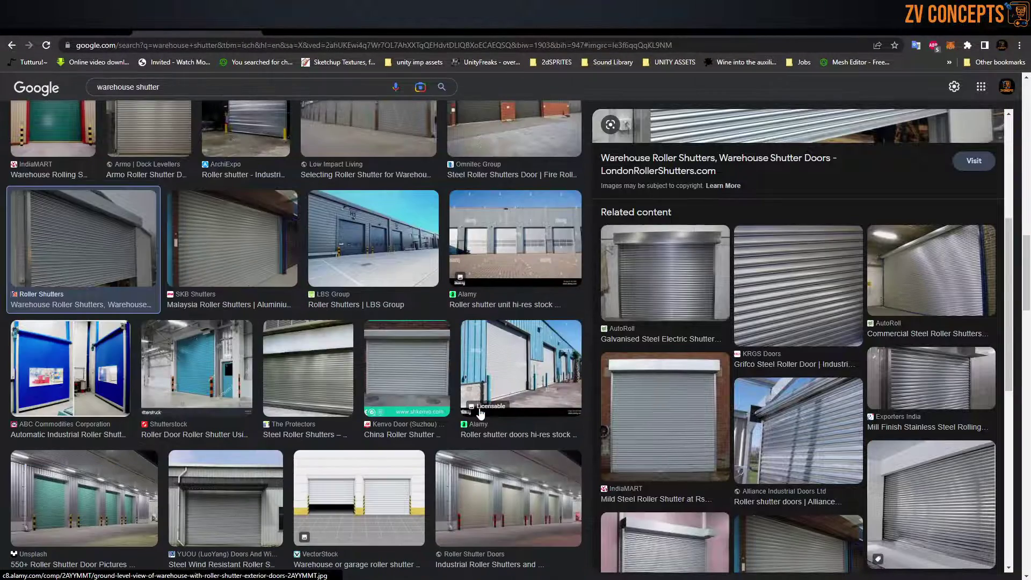
pyautogui.scroll(-10, 480, 413)
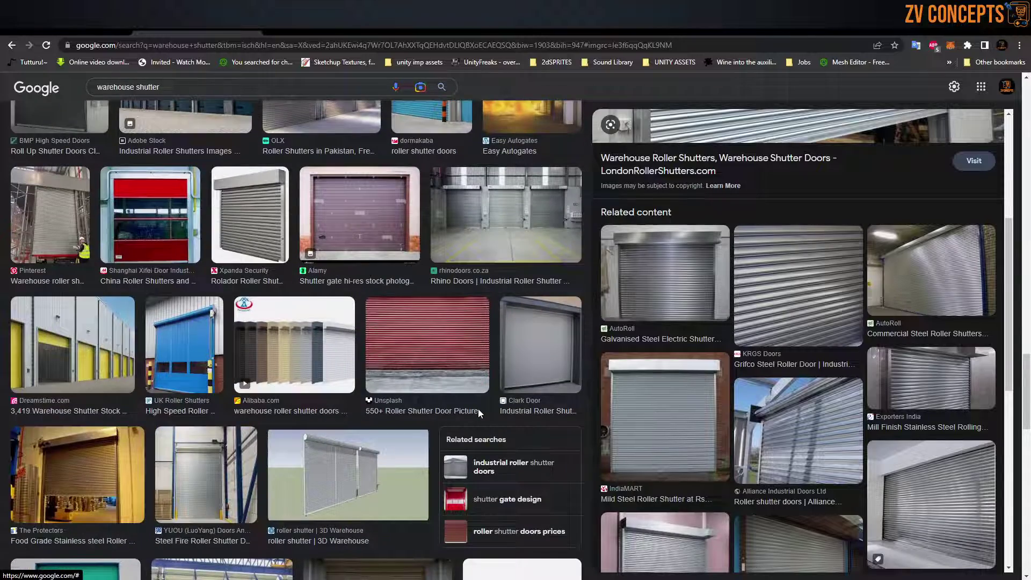
pyautogui.scroll(20, 477, 414)
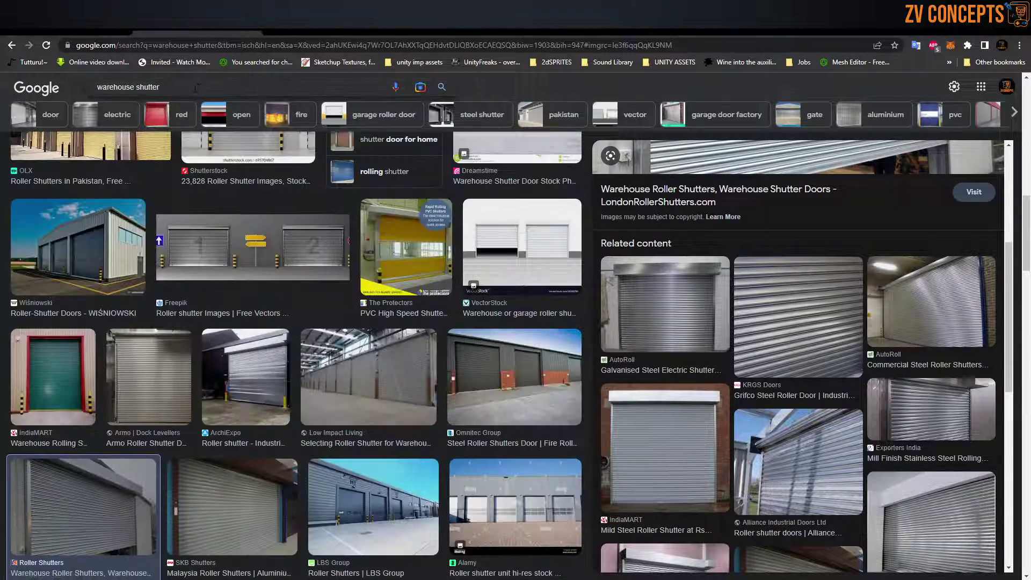
# Step: Search Google Images for "tin shutter roof" and open the picture of the yellow wooden facade with a tin roof
pyautogui.moveTo(197, 85); pyautogui.dragTo(52, 101)
pyautogui.write('tin ')
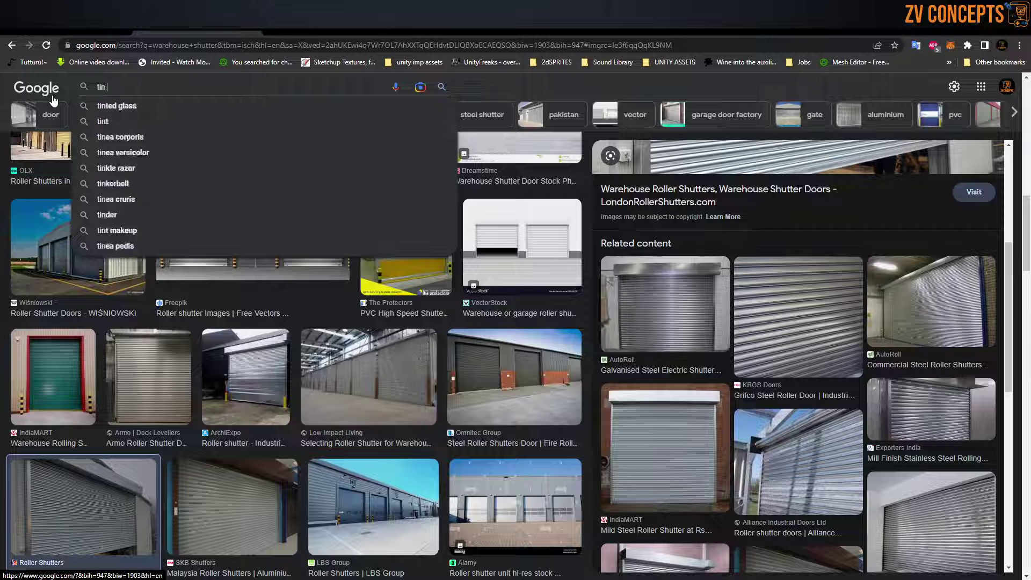
pyautogui.write('shutter ')
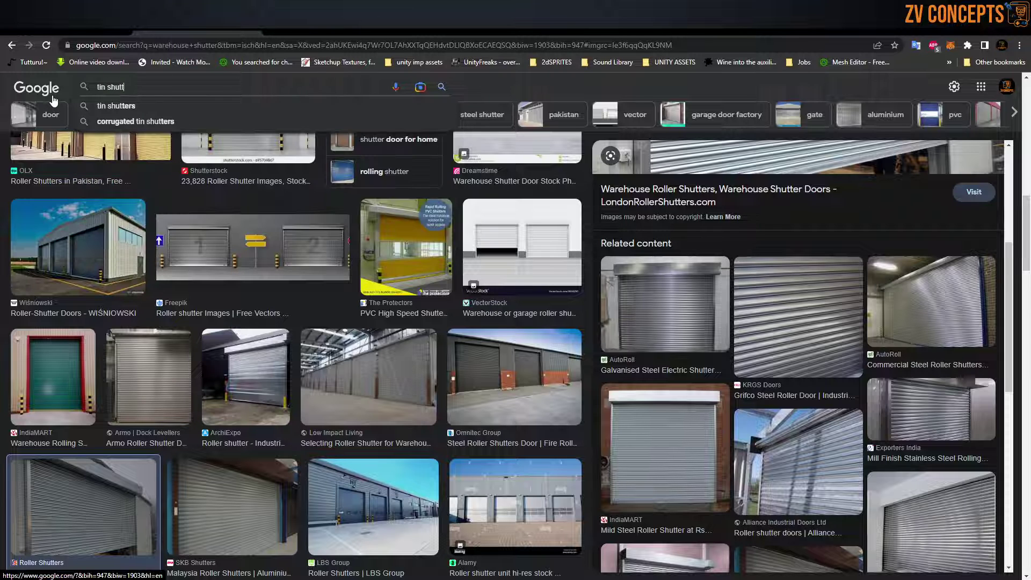
pyautogui.write('roof')
pyautogui.press('Return')
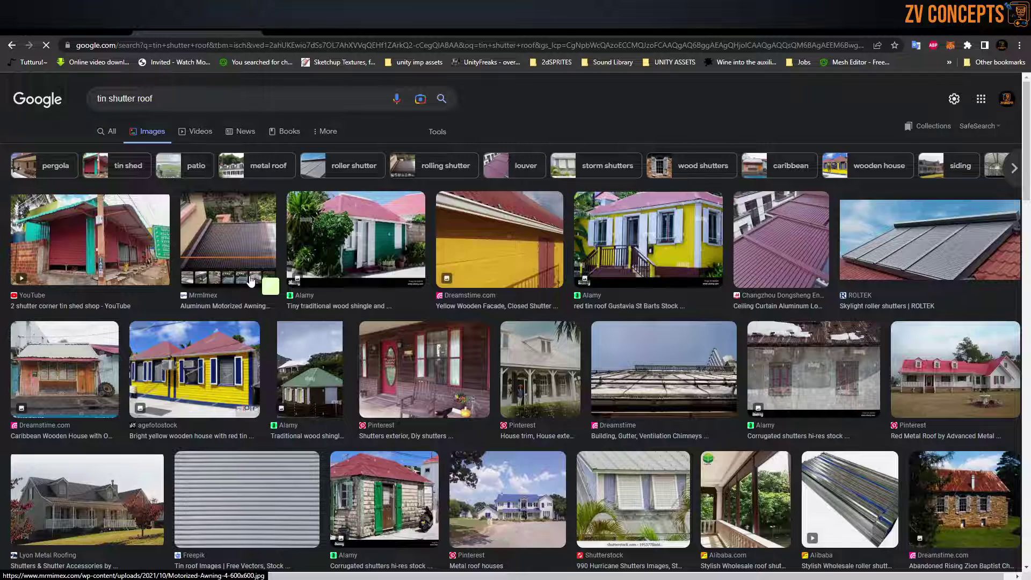
pyautogui.moveTo(250, 280)
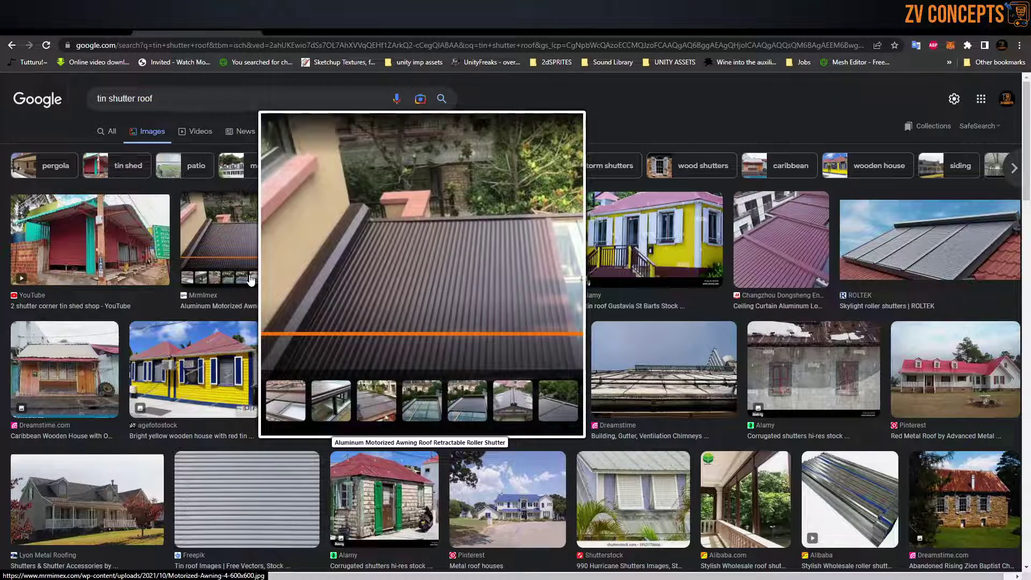
pyautogui.click(520, 224)
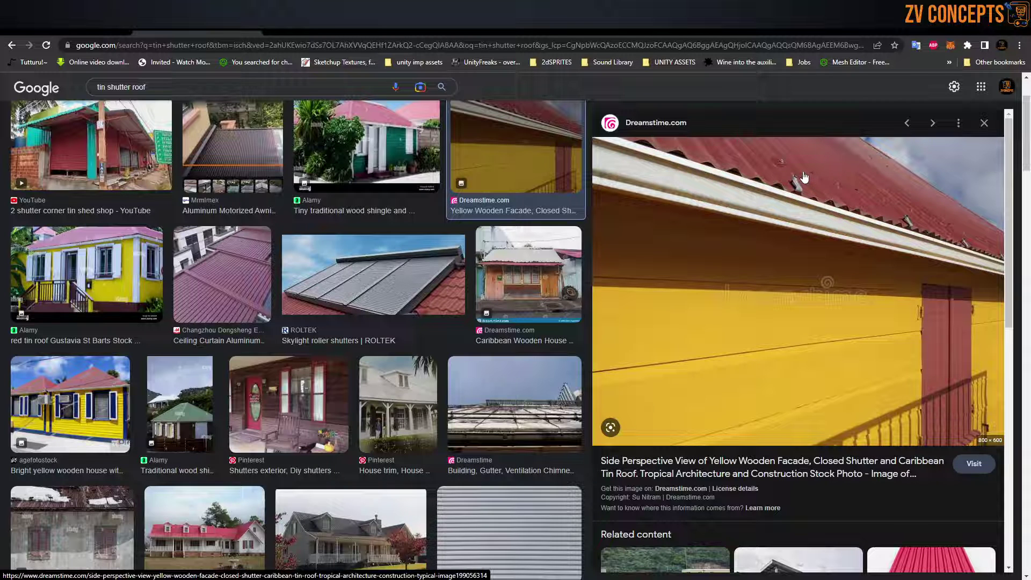
# Step: Return to 3ds Max, draw a straight horizontal two-point line in the Front view and turn off Enable In Viewport
pyautogui.click(967, 22)
pyautogui.moveTo(557, 376); pyautogui.dragTo(377, 341, button='middle')
pyautogui.scroll(-5, 284, 349)
pyautogui.moveTo(191, 313); pyautogui.dragTo(218, 280, button='middle')
pyautogui.click(121, 301)
pyautogui.scroll(-3, 182, 330)
pyautogui.keyDown('shift'); pyautogui.click(739, 357); pyautogui.keyUp('shift')
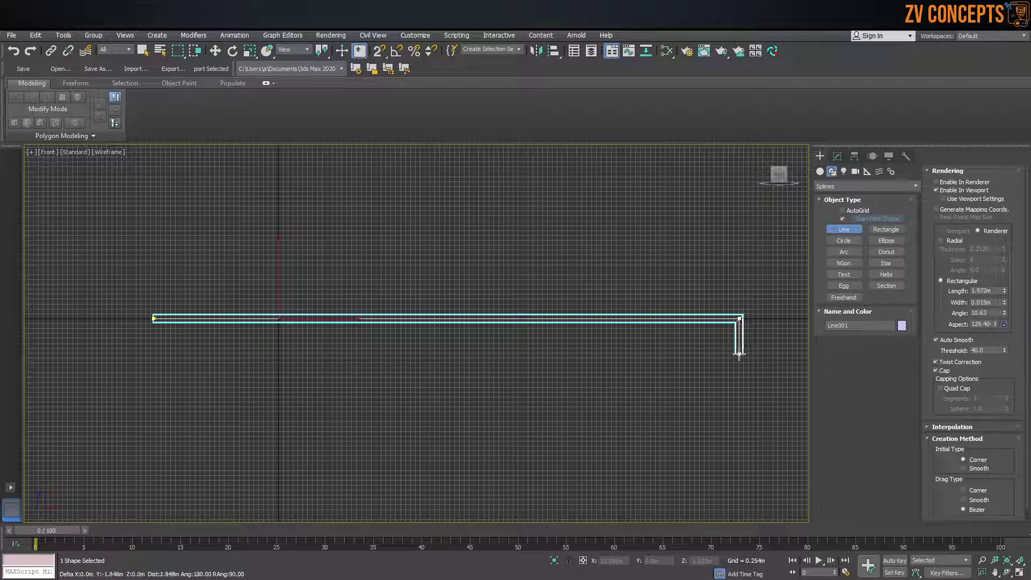
pyautogui.rightClick(680, 327)
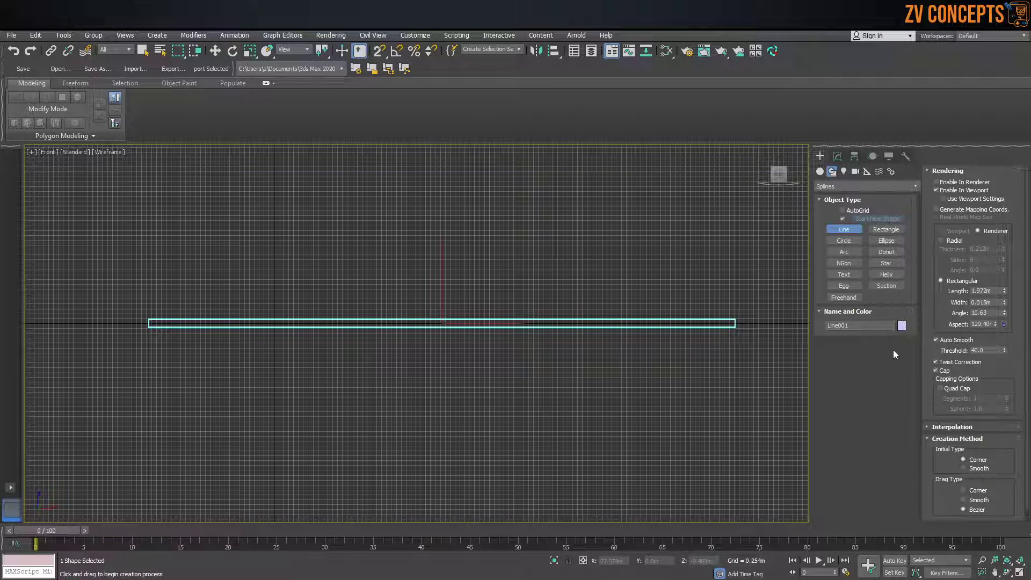
pyautogui.click(978, 191)
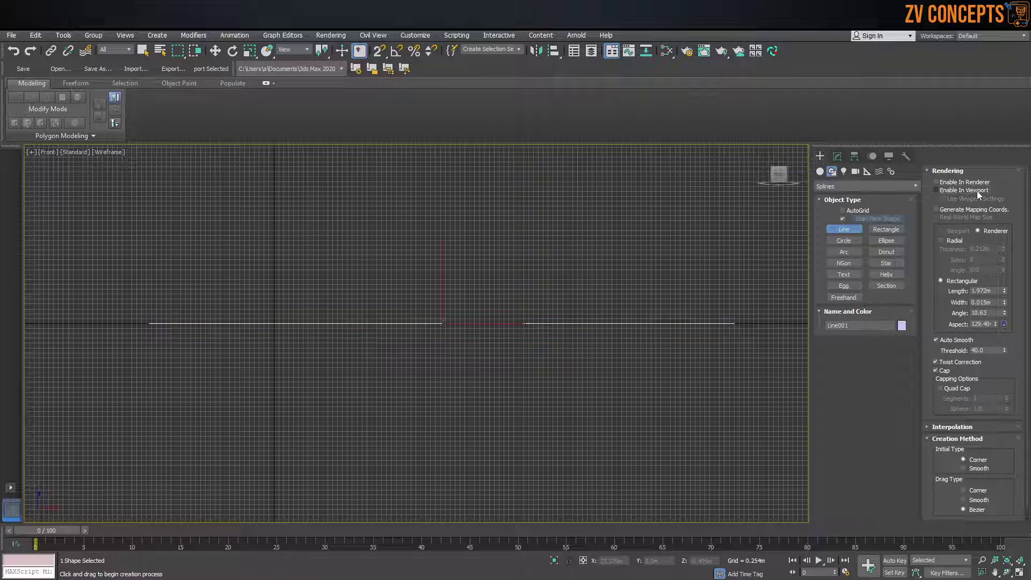
# Step: Place the line's center at the world origin, X, Y and Z 0, and hide the viewport grid
pyautogui.moveTo(370, 341); pyautogui.dragTo(424, 330, button='middle')
pyautogui.press('w')
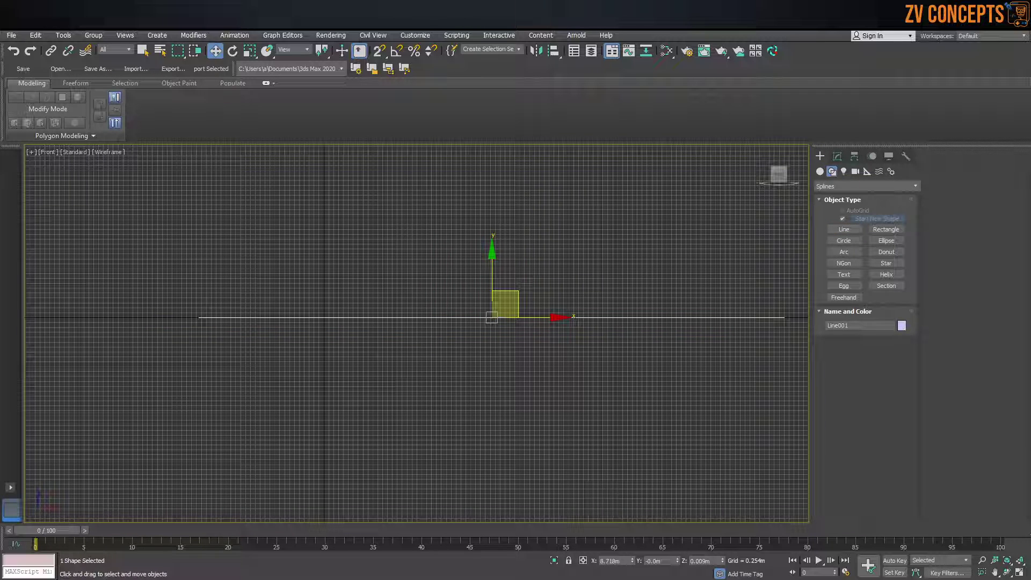
pyautogui.rightClick(633, 561)
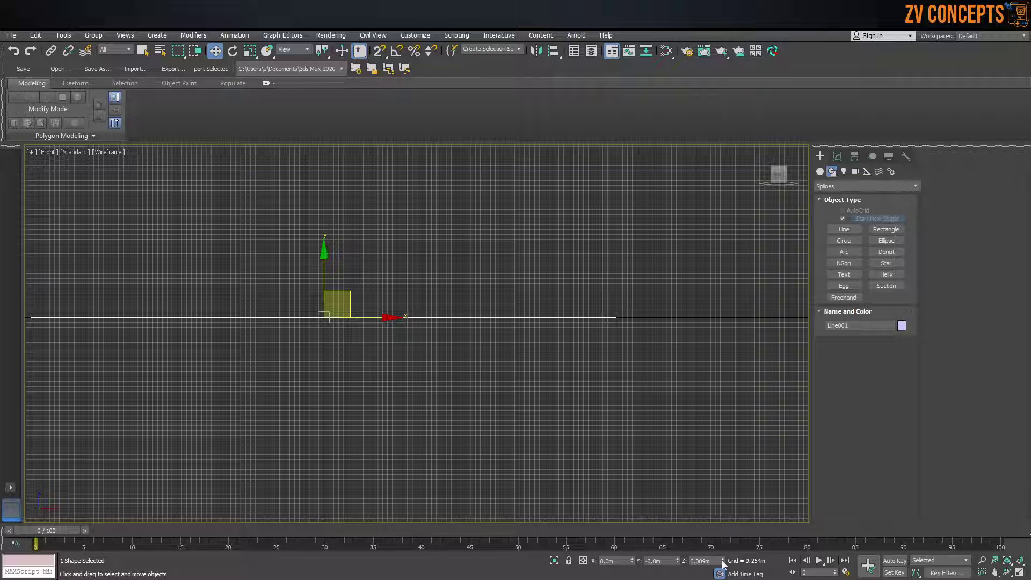
pyautogui.moveTo(533, 409); pyautogui.dragTo(452, 304, button='middle')
pyautogui.press('g')
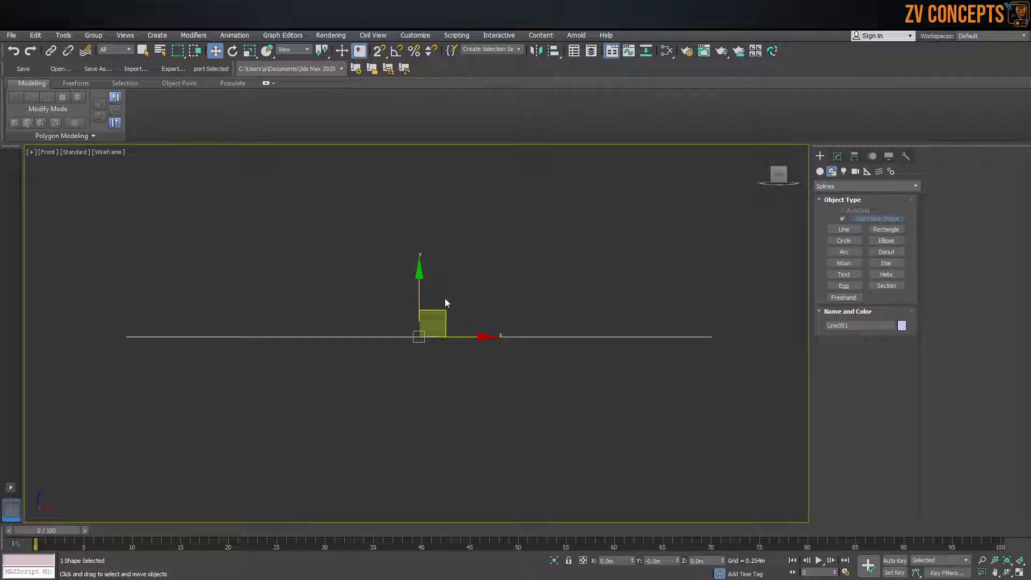
# Step: Select the line's only segment, divide it with a value of 24 and deselect it
pyautogui.click(838, 156)
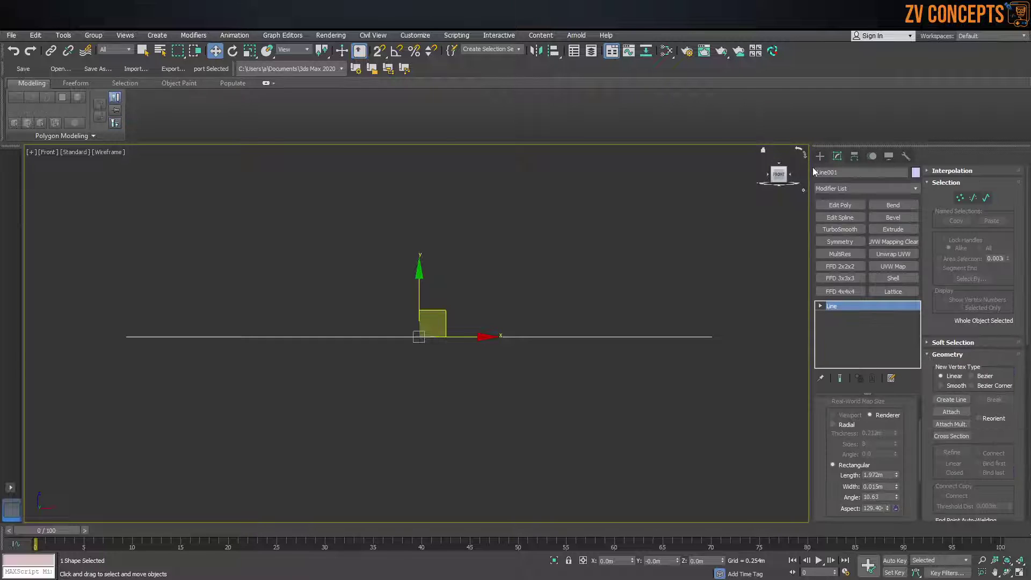
pyautogui.click(973, 198)
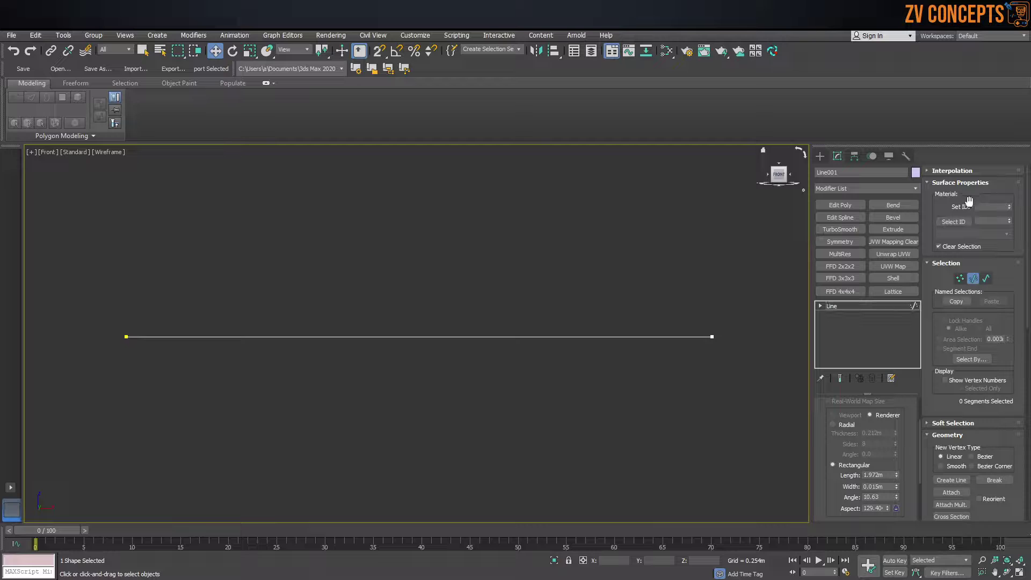
pyautogui.scroll(3, 893, 438)
pyautogui.click(849, 402)
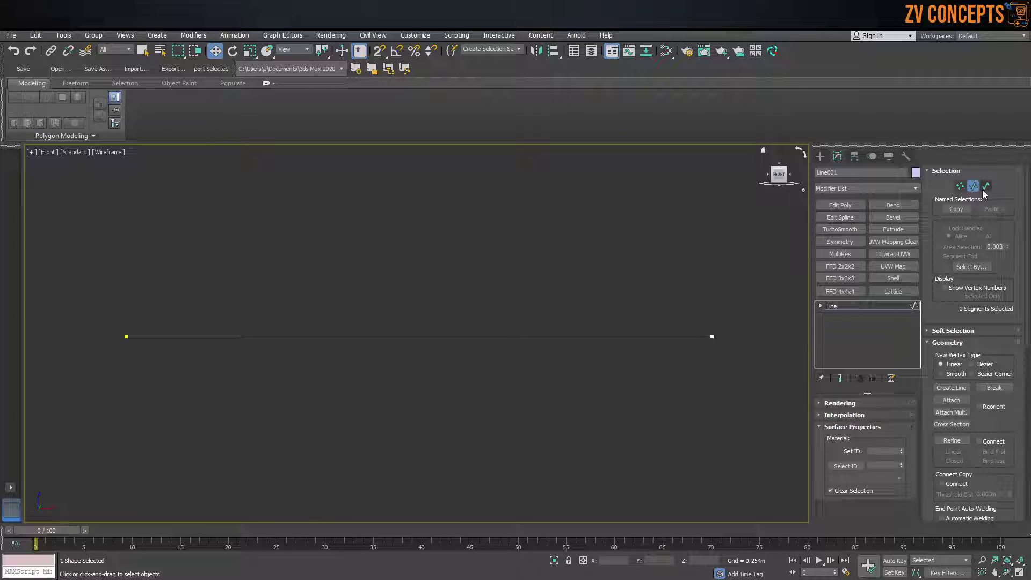
pyautogui.click(405, 337)
pyautogui.scroll(-10, 997, 380)
pyautogui.scroll(-1, 988, 397)
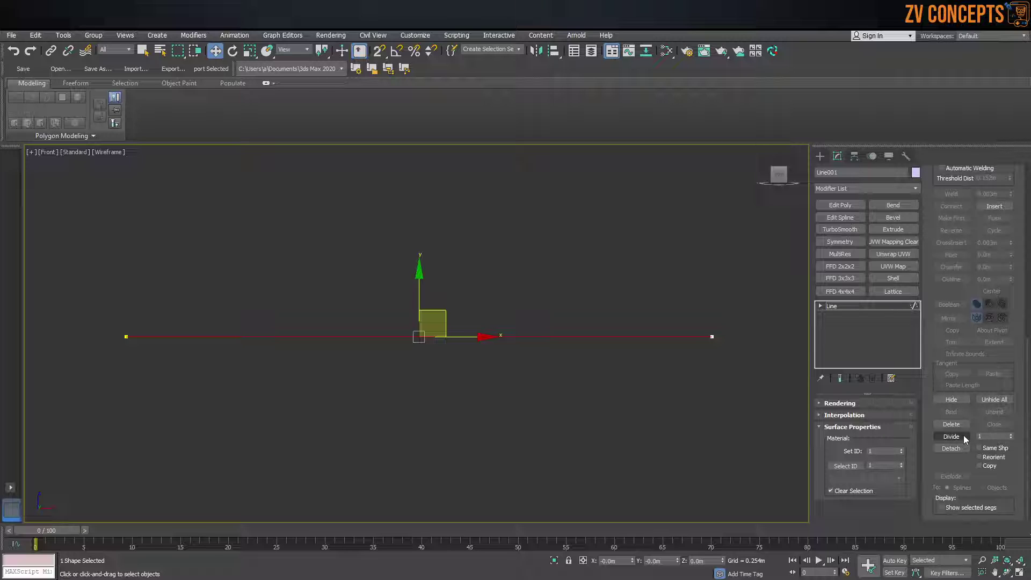
pyautogui.click(996, 436)
pyautogui.click(951, 437)
pyautogui.click(233, 277)
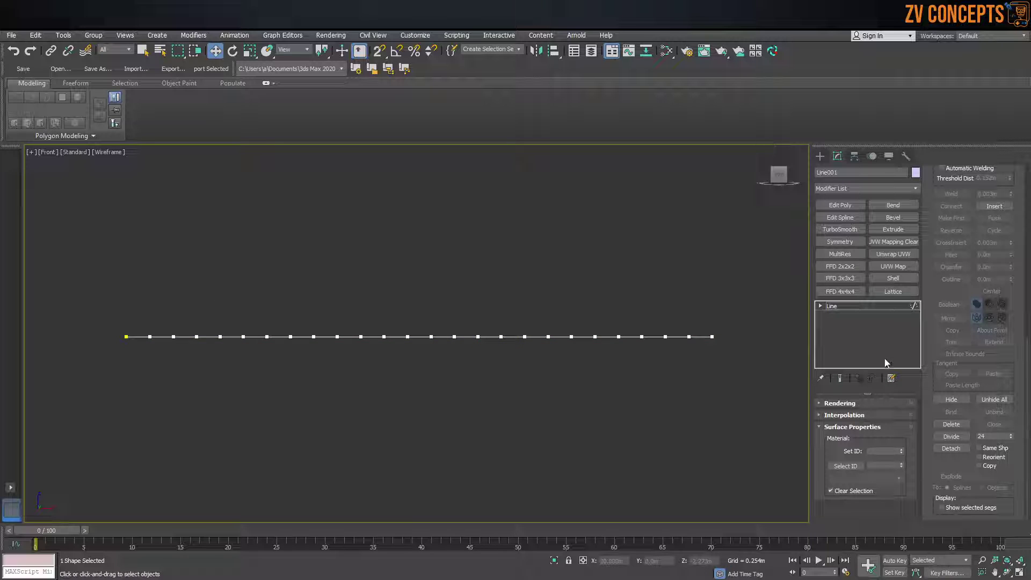
# Step: Switch the divided line to vertex-level editing, focusing on the end with its first vertex
pyautogui.scroll(10, 987, 192)
pyautogui.scroll(2, 987, 192)
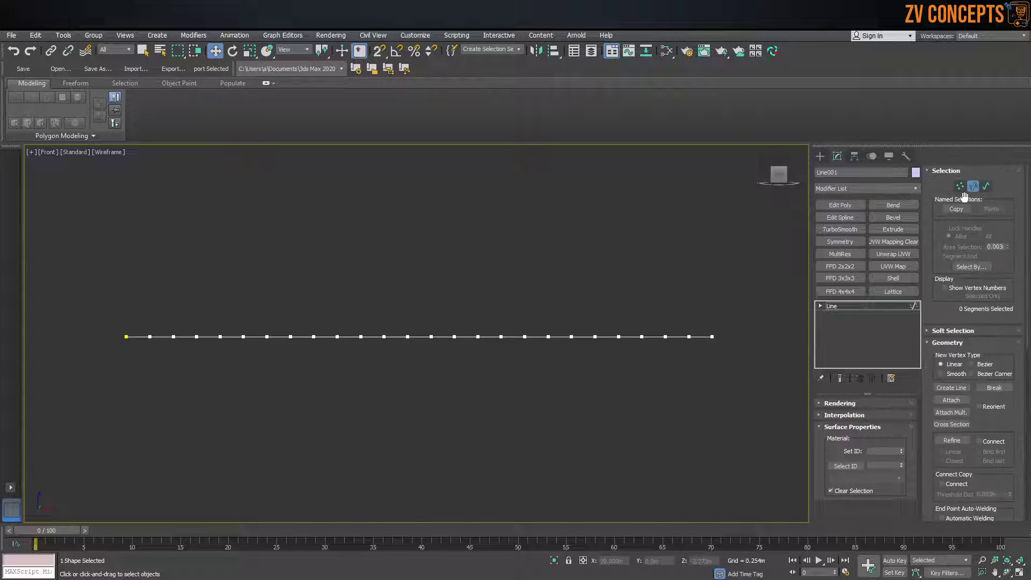
pyautogui.click(960, 186)
pyautogui.scroll(5, 143, 336)
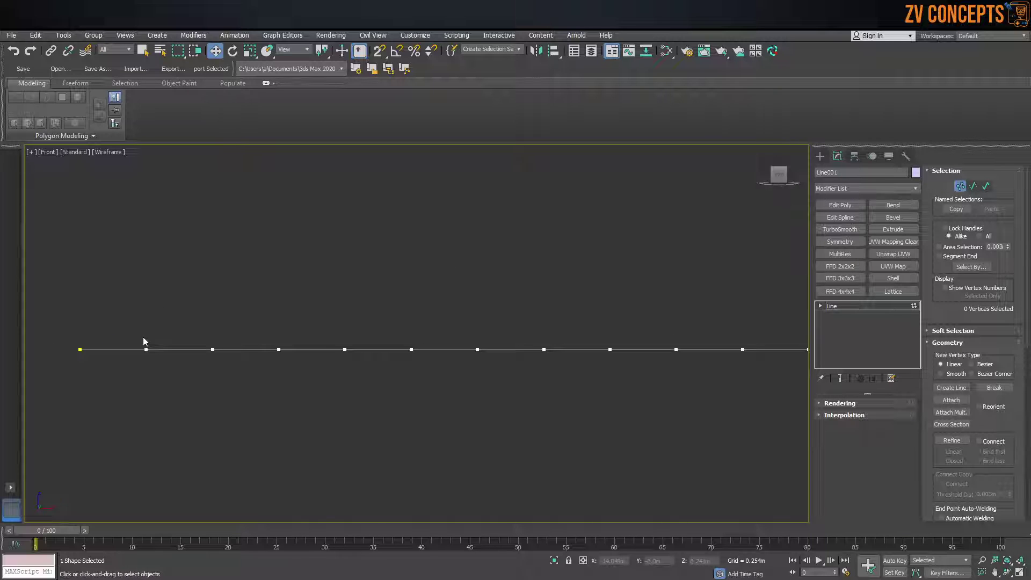
# Step: Try raising the line's second vertex straight up while it is still a corner point, and revert it
pyautogui.click(146, 350)
pyautogui.moveTo(147, 305); pyautogui.dragTo(152, 231)
pyautogui.hotkey('ctrl', 'z')
pyautogui.moveTo(145, 309); pyautogui.dragTo(149, 223)
pyautogui.rightClick(149, 223)
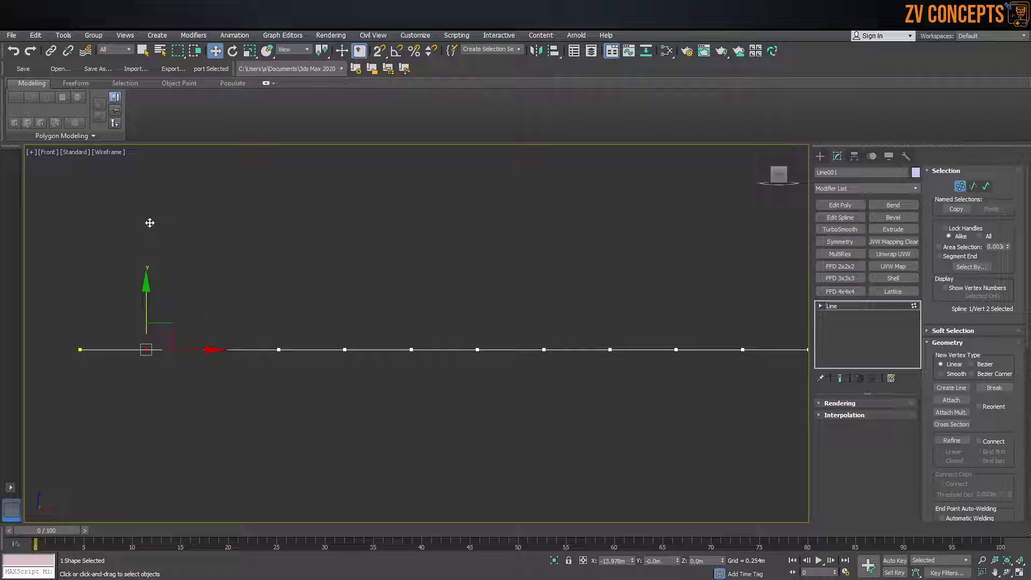
# Step: Select all the line's vertices, convert them to Bezier and clear the selection
pyautogui.scroll(-5, 150, 232)
pyautogui.moveTo(630, 471); pyautogui.dragTo(667, 483)
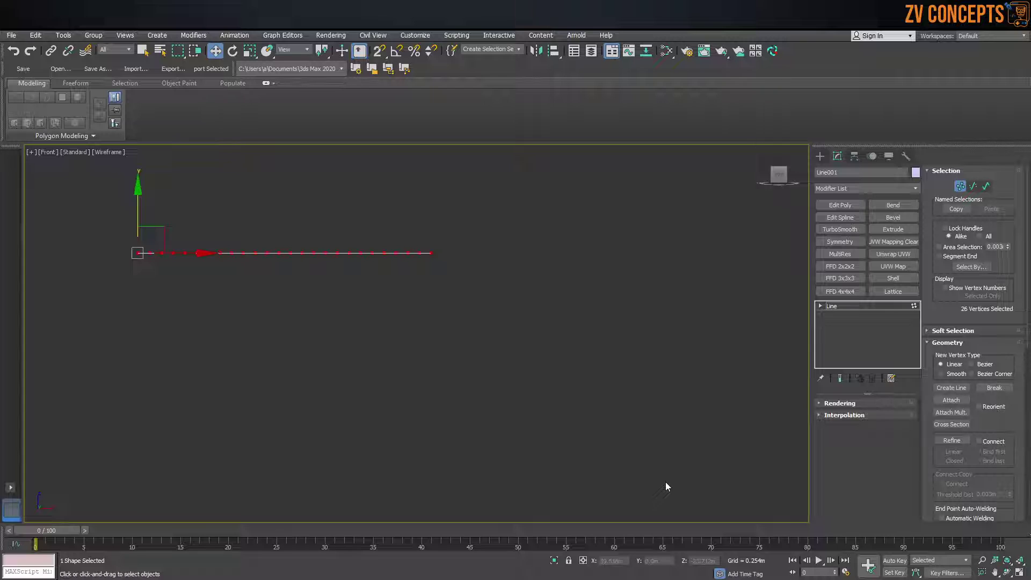
pyautogui.rightClick(281, 232)
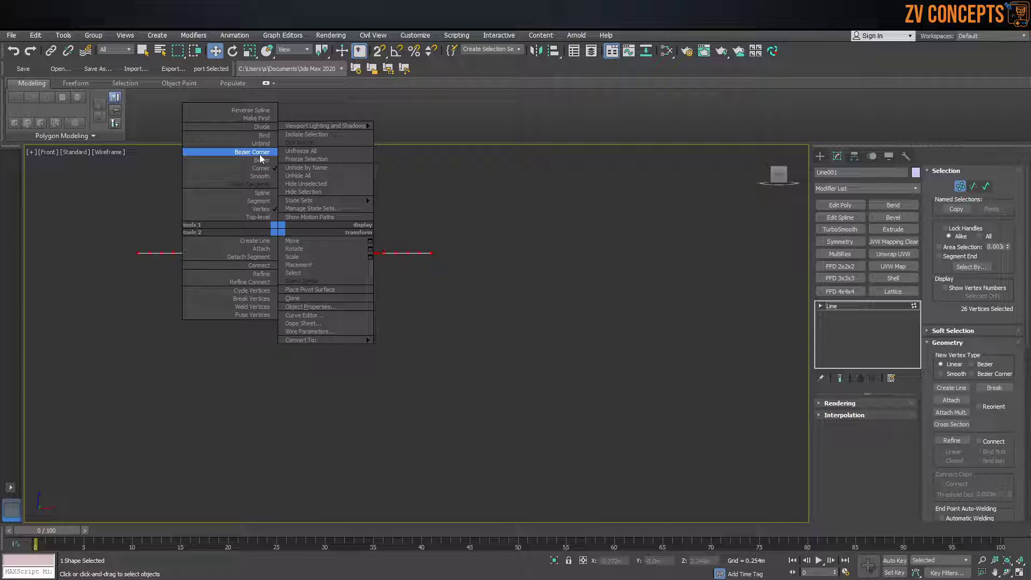
pyautogui.click(262, 161)
pyautogui.moveTo(204, 250); pyautogui.dragTo(309, 296, button='middle')
pyautogui.scroll(4, 279, 293)
pyautogui.click(236, 262)
pyautogui.scroll(2, 164, 313)
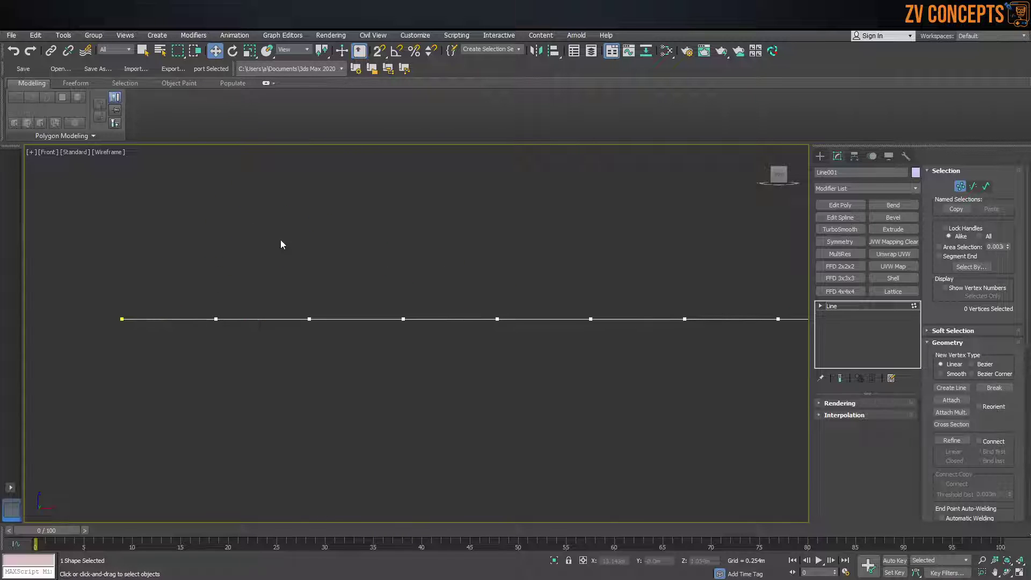
# Step: Try raising the second Bezier vertex to about 0.94 m to form a curved bump, then undo the move
pyautogui.moveTo(231, 286); pyautogui.dragTo(203, 362)
pyautogui.moveTo(220, 274); pyautogui.dragTo(208, 227)
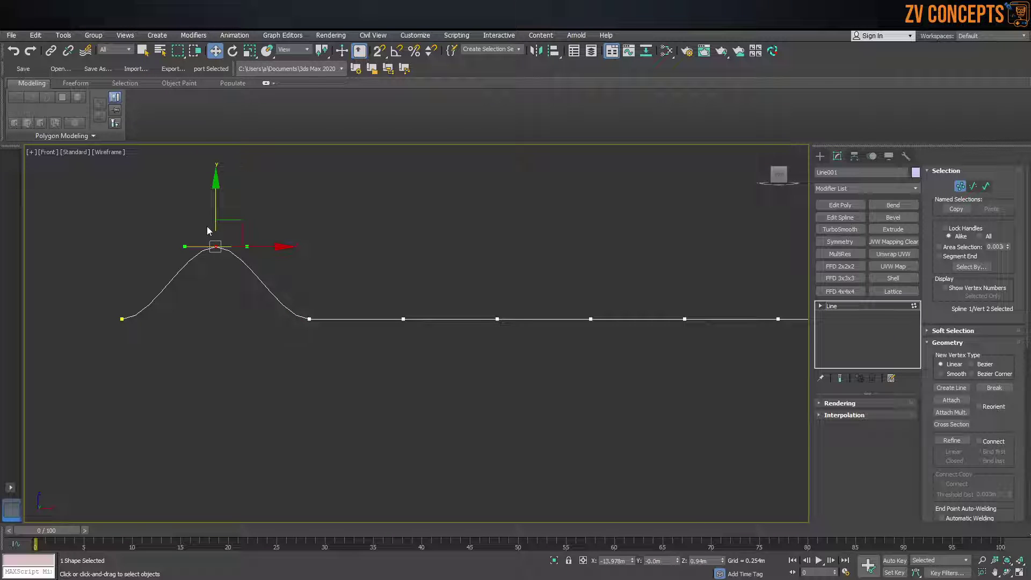
pyautogui.hotkey('ctrl', 'z')
# Step: Select every second vertex along the entire divided line, beginning with the second one
pyautogui.scroll(-4, 242, 243)
pyautogui.click(234, 239)
pyautogui.scroll(2, 233, 239)
pyautogui.moveTo(233, 241); pyautogui.dragTo(209, 325)
pyautogui.keyDown('ctrl'); pyautogui.moveTo(360, 284); pyautogui.dragTo(345, 332); pyautogui.keyUp('ctrl')
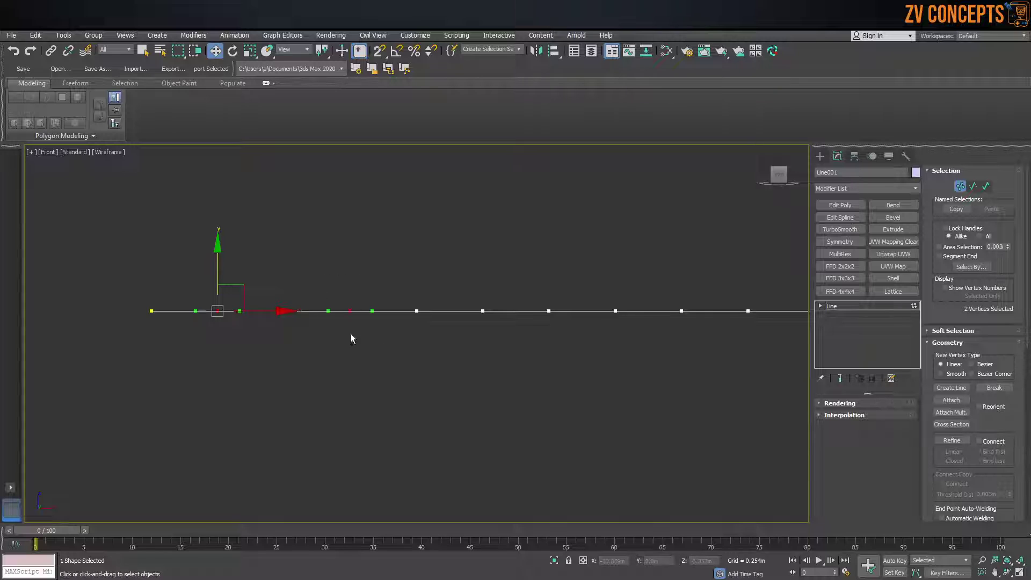
pyautogui.moveTo(424, 325); pyautogui.dragTo(225, 318, button='middle')
pyautogui.moveTo(386, 346); pyautogui.dragTo(355, 344, button='middle')
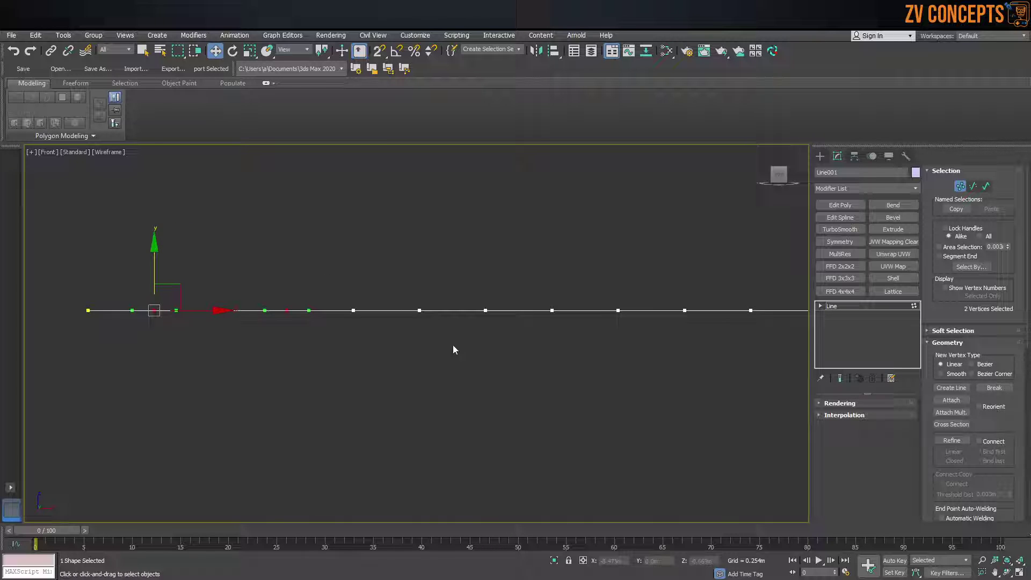
pyautogui.keyDown('ctrl'); pyautogui.moveTo(397, 328); pyautogui.dragTo(396, 329); pyautogui.keyUp('ctrl')
pyautogui.moveTo(492, 323); pyautogui.dragTo(328, 333, button='middle')
pyautogui.moveTo(499, 360); pyautogui.dragTo(353, 367, button='middle')
pyautogui.moveTo(468, 359); pyautogui.dragTo(343, 368, button='middle')
pyautogui.keyDown('ctrl'); pyautogui.moveTo(379, 299); pyautogui.dragTo(360, 326); pyautogui.keyUp('ctrl')
pyautogui.moveTo(472, 352); pyautogui.dragTo(466, 352, button='middle')
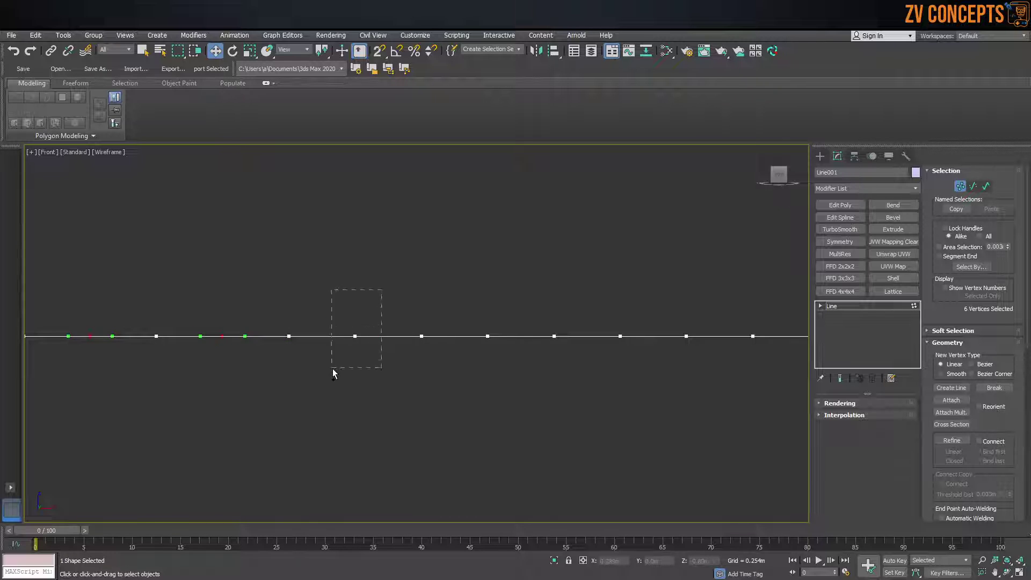
pyautogui.moveTo(486, 385); pyautogui.dragTo(371, 389, button='middle')
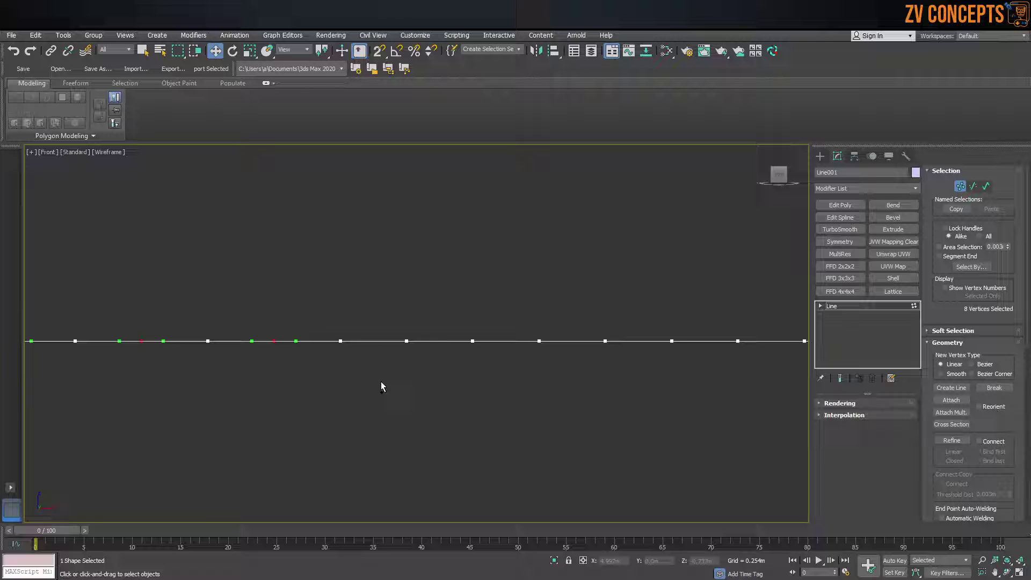
pyautogui.keyDown('ctrl'); pyautogui.moveTo(383, 378); pyautogui.dragTo(382, 378); pyautogui.keyUp('ctrl')
pyautogui.moveTo(495, 371); pyautogui.dragTo(349, 366, button='middle')
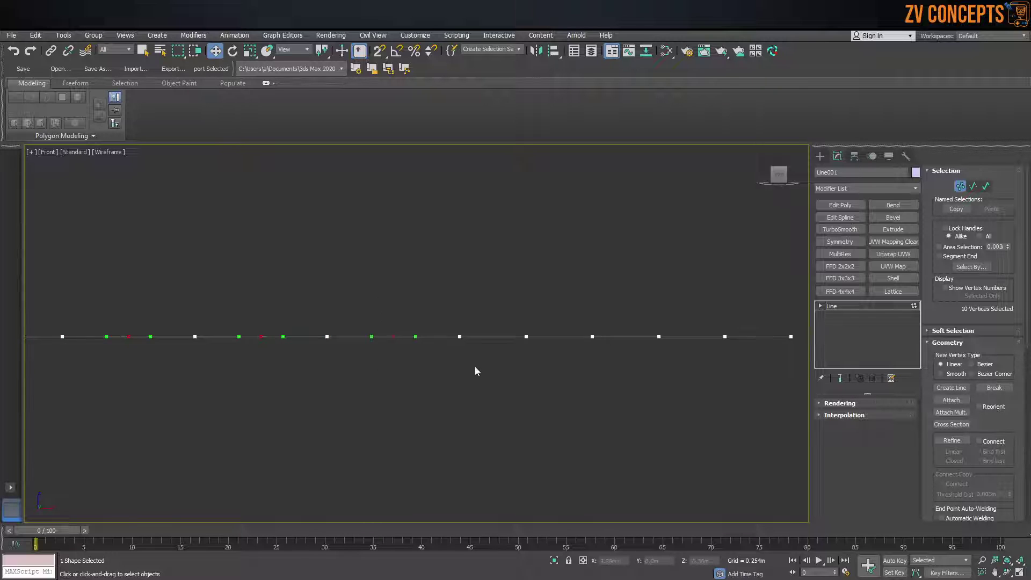
pyautogui.moveTo(475, 367); pyautogui.dragTo(381, 371, button='middle')
pyautogui.keyDown('ctrl'); pyautogui.moveTo(443, 318); pyautogui.dragTo(412, 360); pyautogui.keyUp('ctrl')
pyautogui.moveTo(558, 362); pyautogui.dragTo(504, 359, button='middle')
pyautogui.keyDown('ctrl'); pyautogui.moveTo(672, 304); pyautogui.dragTo(607, 372); pyautogui.keyUp('ctrl')
# Step: Raise the selected alternate vertices about 0.43 m to form an even wave along the line
pyautogui.scroll(-3, 572, 372)
pyautogui.moveTo(285, 352); pyautogui.dragTo(520, 317, button='middle')
pyautogui.scroll(3, 486, 308)
pyautogui.moveTo(571, 298); pyautogui.dragTo(574, 273)
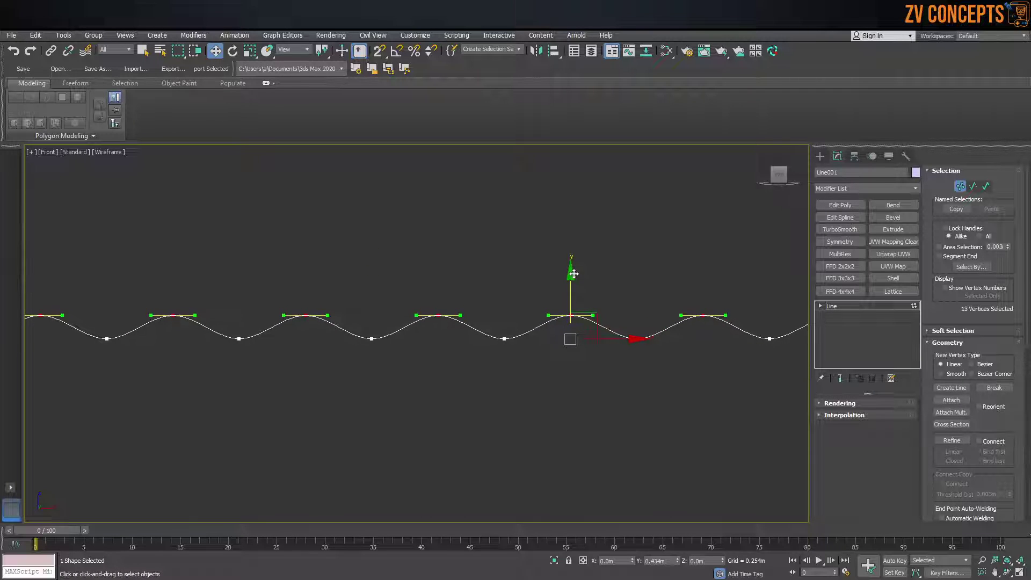
pyautogui.scroll(-5, 428, 282)
pyautogui.scroll(4, 448, 289)
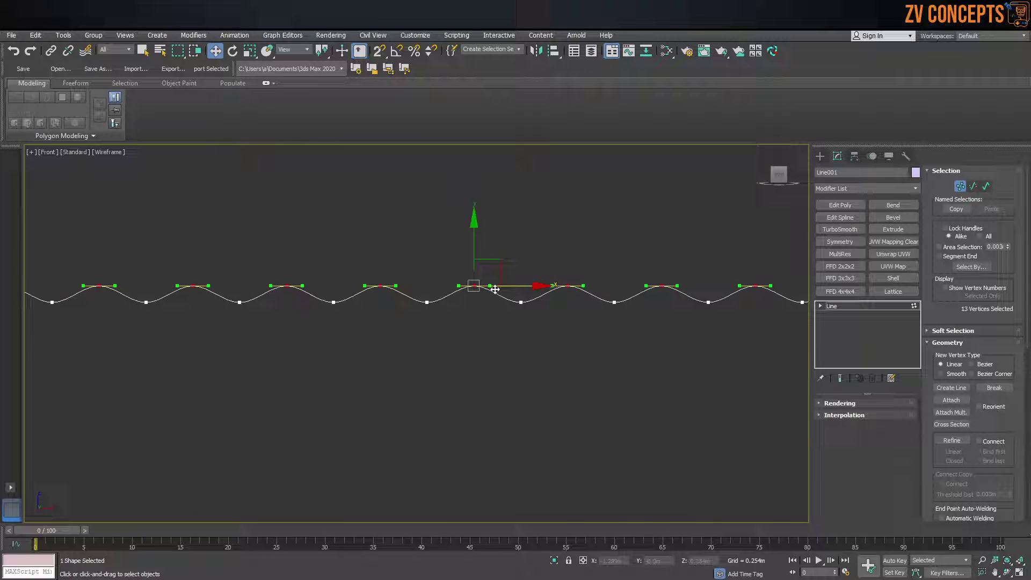
# Step: Switch to the perspective view and leave vertex editing so the whole wavy line is in view
pyautogui.moveTo(495, 290); pyautogui.dragTo(397, 288, button='middle')
pyautogui.press('p')
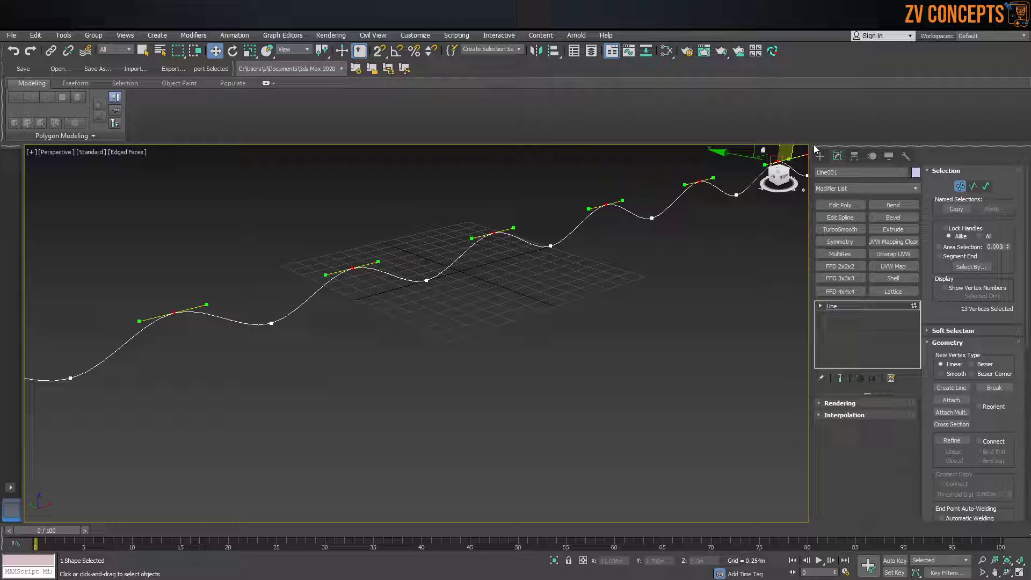
pyautogui.click(820, 156)
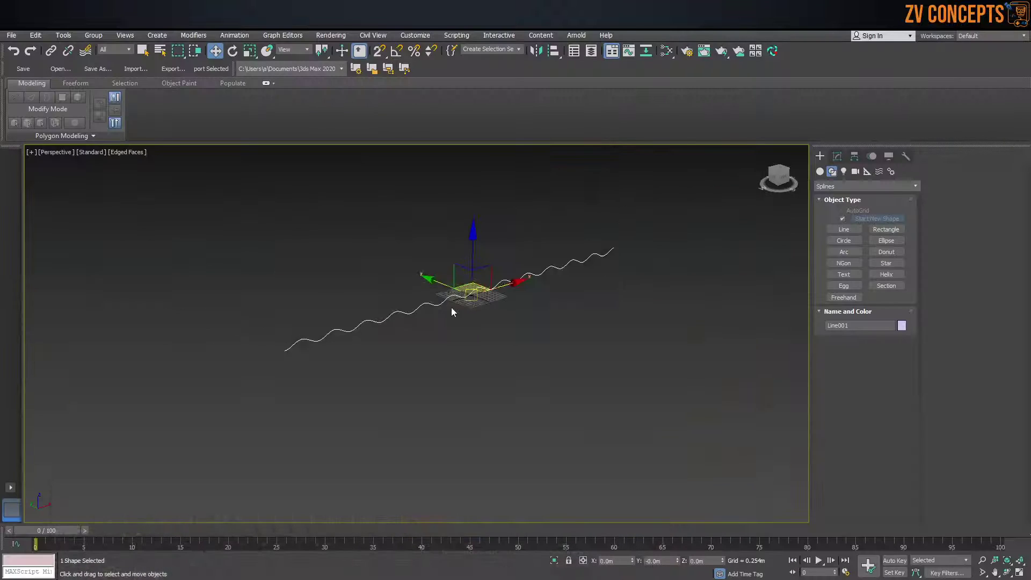
pyautogui.scroll(-3, 451, 309)
pyautogui.keyDown('alt'); pyautogui.moveTo(451, 309); pyautogui.dragTo(466, 317, button='middle'); pyautogui.keyUp('alt')
pyautogui.scroll(4, 462, 300)
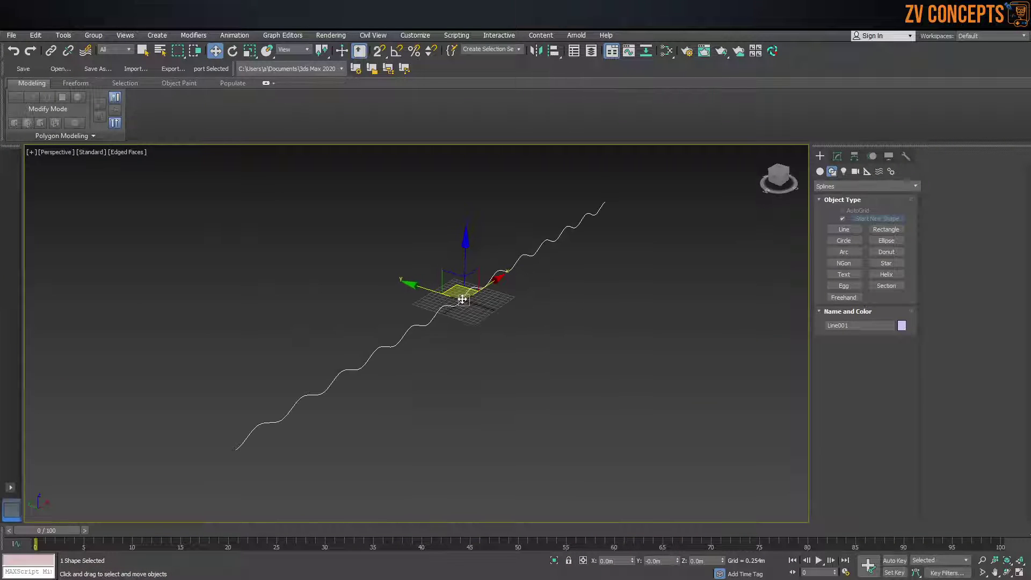
# Step: Add an Extrude modifier to the wavy line with an amount of about 37.57 m
pyautogui.click(838, 157)
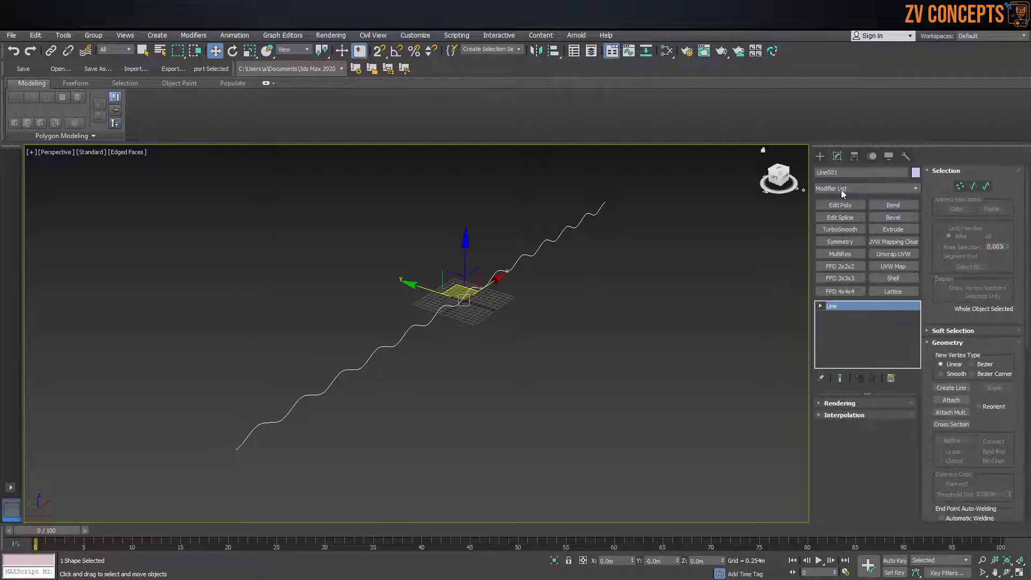
pyautogui.click(843, 189)
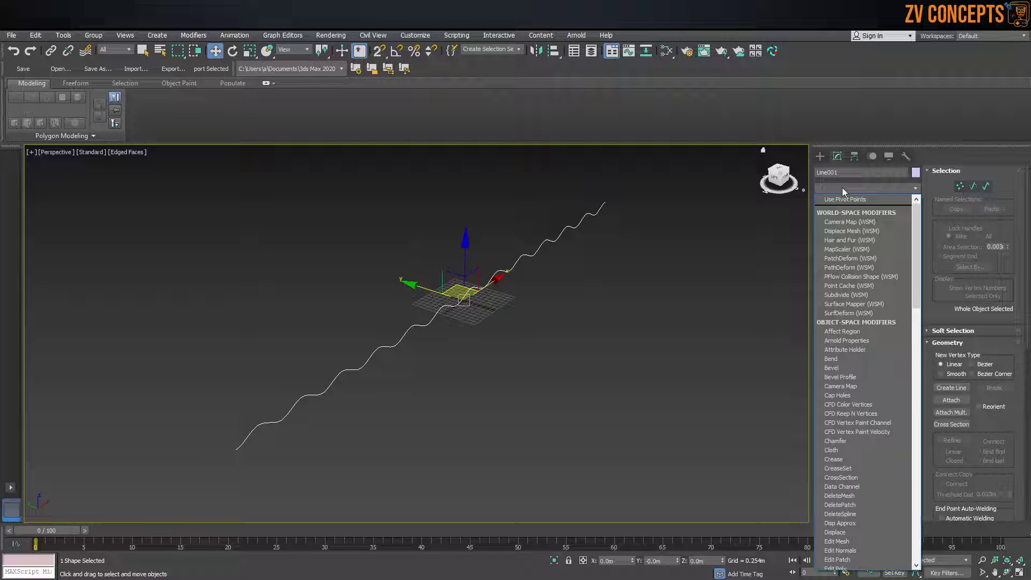
pyautogui.write('extrude')
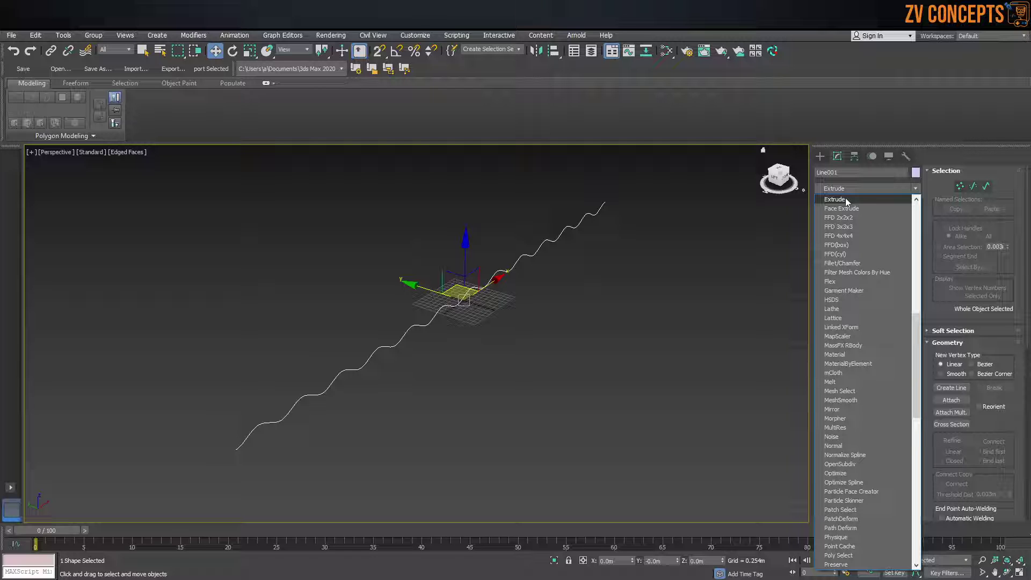
pyautogui.click(845, 199)
pyautogui.moveTo(897, 420); pyautogui.dragTo(1025, 83)
pyautogui.scroll(-6, 140, 293)
pyautogui.scroll(4, 237, 307)
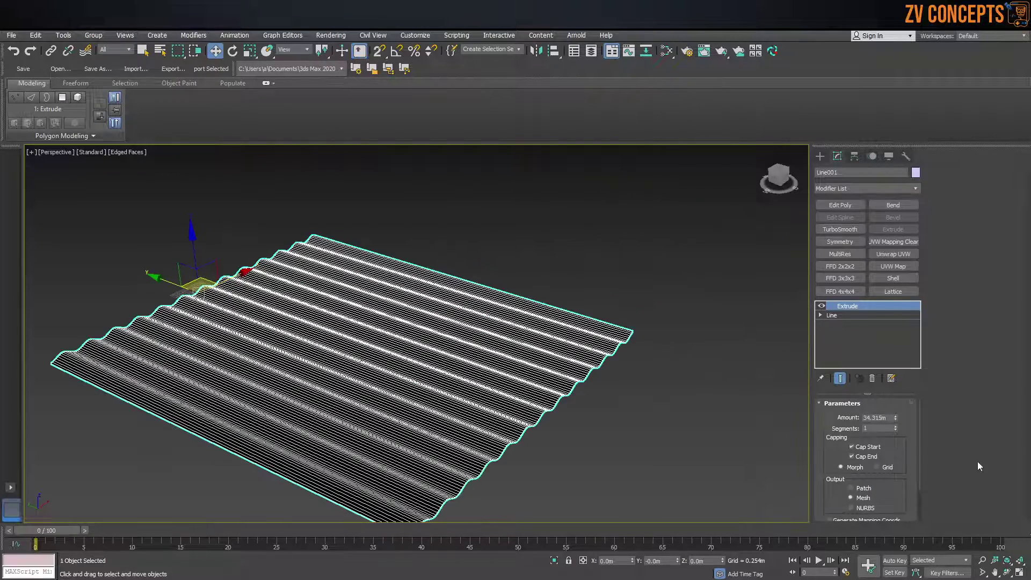
pyautogui.moveTo(897, 419); pyautogui.dragTo(881, 268)
# Step: Hide the edge display and add a Shell modifier to the extruded sheet, focusing on its wavy rim
pyautogui.moveTo(428, 239); pyautogui.dragTo(444, 235, button='middle')
pyautogui.press('F4')
pyautogui.keyDown('alt'); pyautogui.moveTo(466, 329); pyautogui.dragTo(648, 329, button='middle'); pyautogui.keyUp('alt')
pyautogui.moveTo(591, 353); pyautogui.dragTo(580, 341, button='middle')
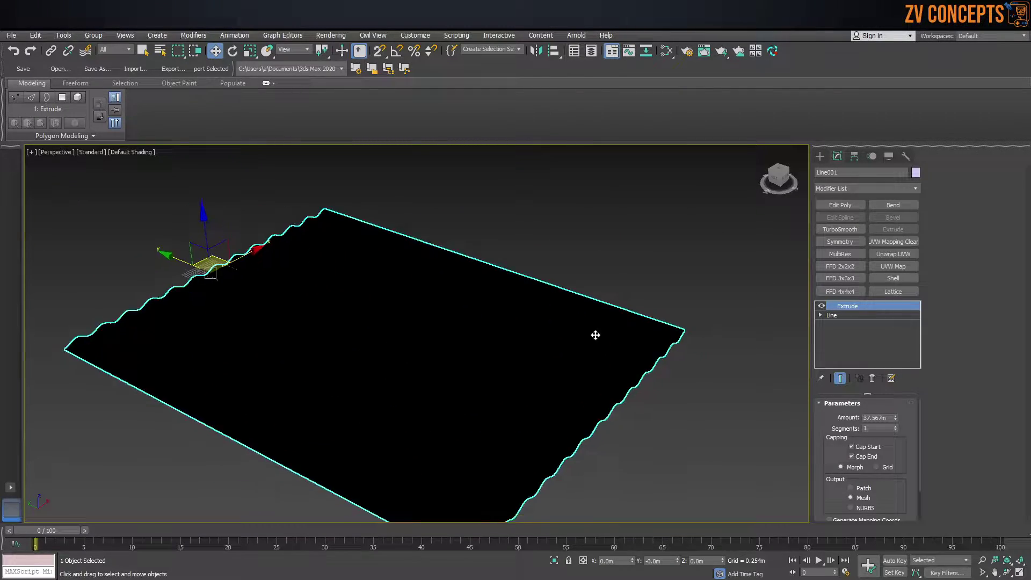
pyautogui.click(848, 186)
pyautogui.write('sh')
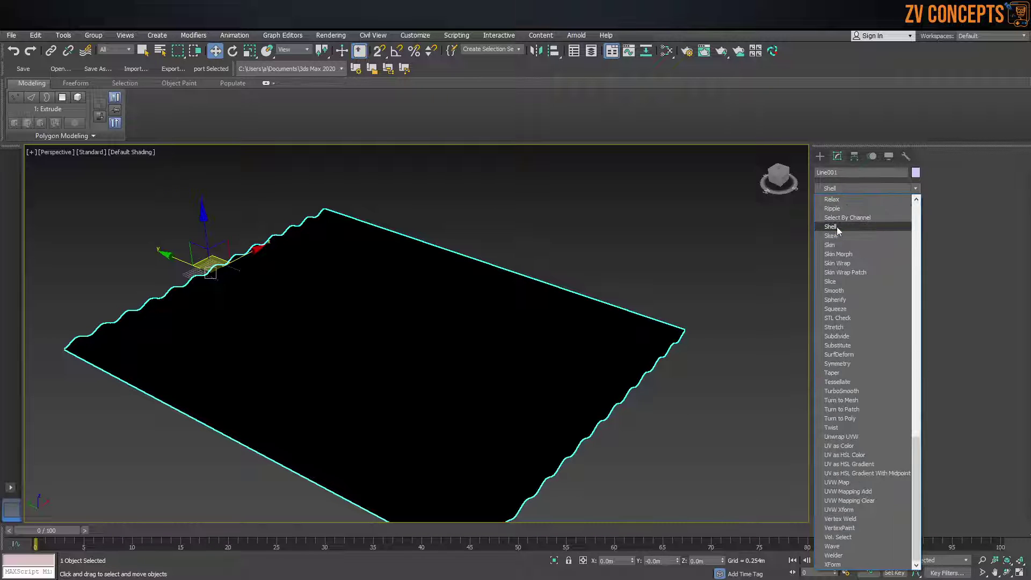
pyautogui.click(838, 230)
pyautogui.keyDown('alt'); pyautogui.moveTo(542, 400); pyautogui.dragTo(453, 409, button='middle'); pyautogui.keyUp('alt')
pyautogui.keyDown('alt'); pyautogui.moveTo(401, 310); pyautogui.dragTo(408, 344, button='middle'); pyautogui.keyUp('alt')
pyautogui.scroll(6, 485, 374)
pyautogui.keyDown('alt'); pyautogui.moveTo(484, 375); pyautogui.dragTo(486, 396, button='middle'); pyautogui.keyUp('alt')
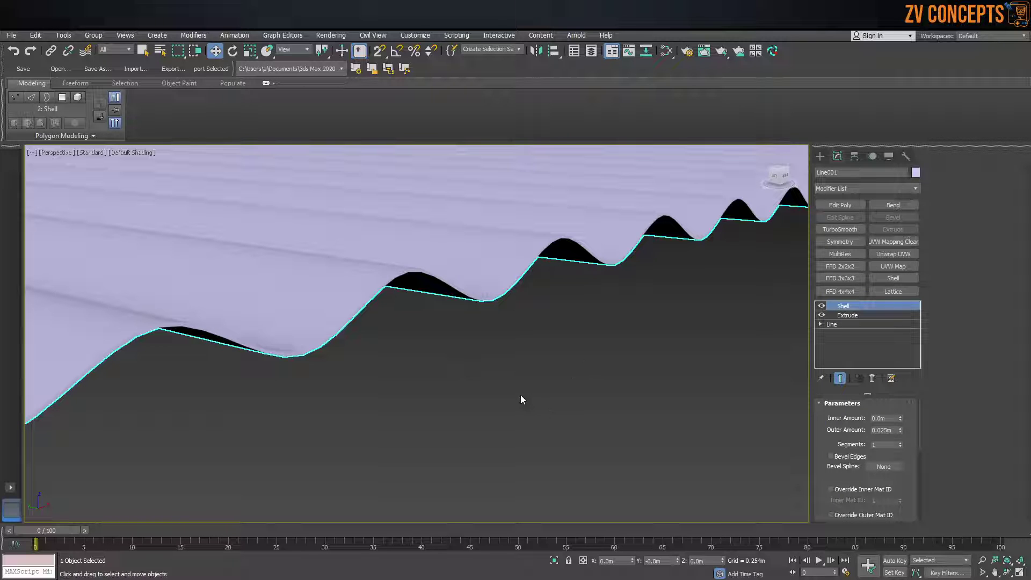
# Step: Display the edged faces and set the Shell's outer amount to 0.052 m and inner amount to 0.036 m
pyautogui.press('F4')
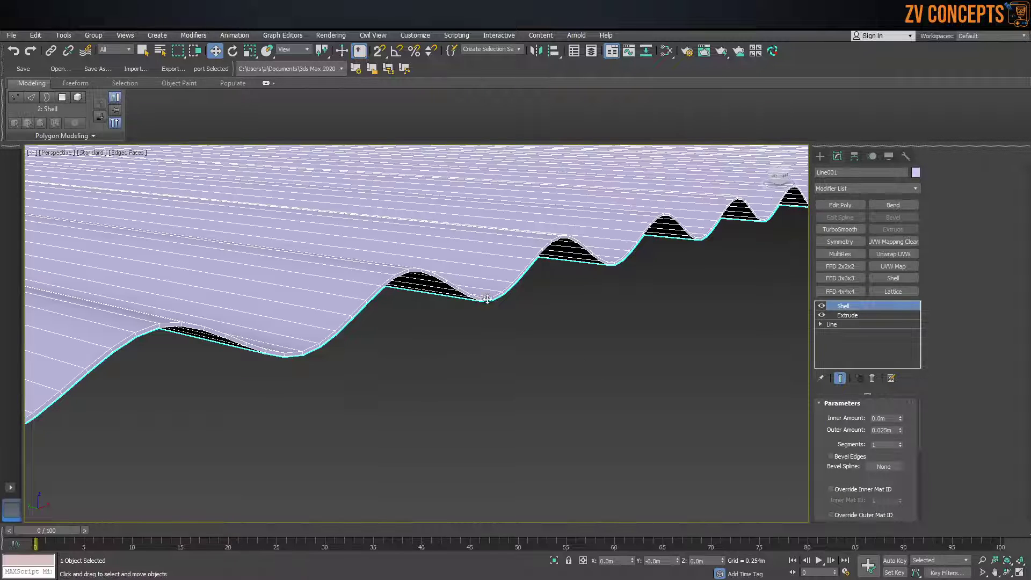
pyautogui.scroll(-5, 905, 463)
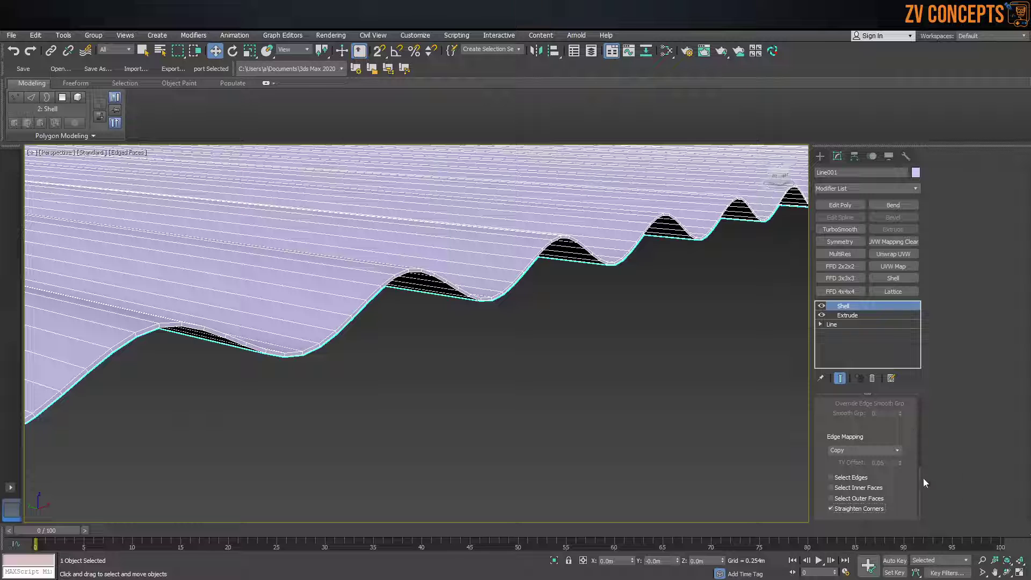
pyautogui.scroll(5, 924, 478)
pyautogui.moveTo(901, 428); pyautogui.dragTo(900, 374)
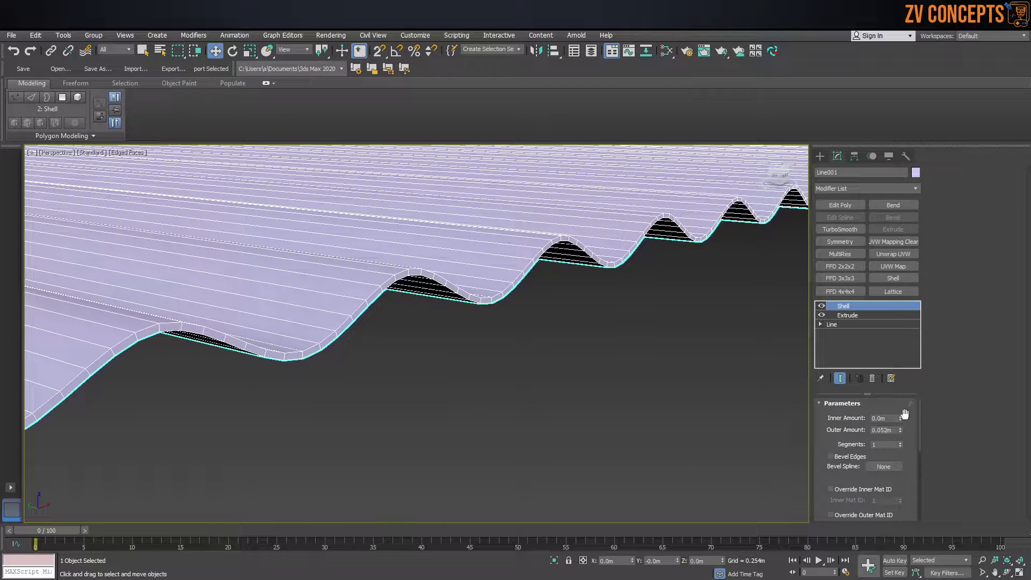
pyautogui.moveTo(901, 418); pyautogui.dragTo(889, 342)
pyautogui.scroll(-5, 393, 271)
pyautogui.keyDown('alt'); pyautogui.moveTo(354, 276); pyautogui.dragTo(368, 317, button='middle'); pyautogui.keyUp('alt')
pyautogui.click(535, 311)
pyautogui.rightClick(508, 224)
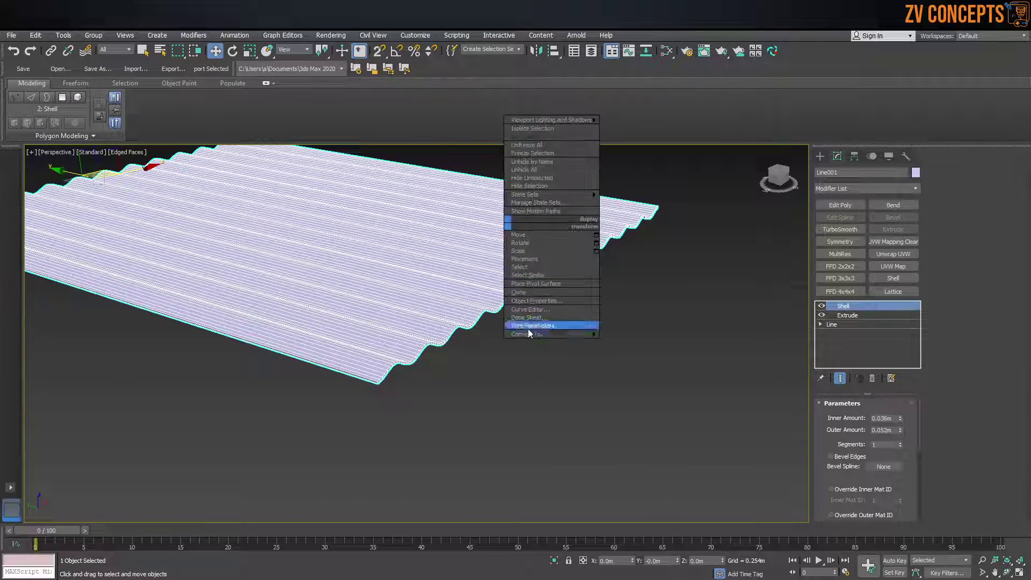
# Step: Return to the base line beneath the modifiers, expand its interpolation settings and show the end result of the stack
pyautogui.moveTo(604, 339)
pyautogui.scroll(4, 408, 267)
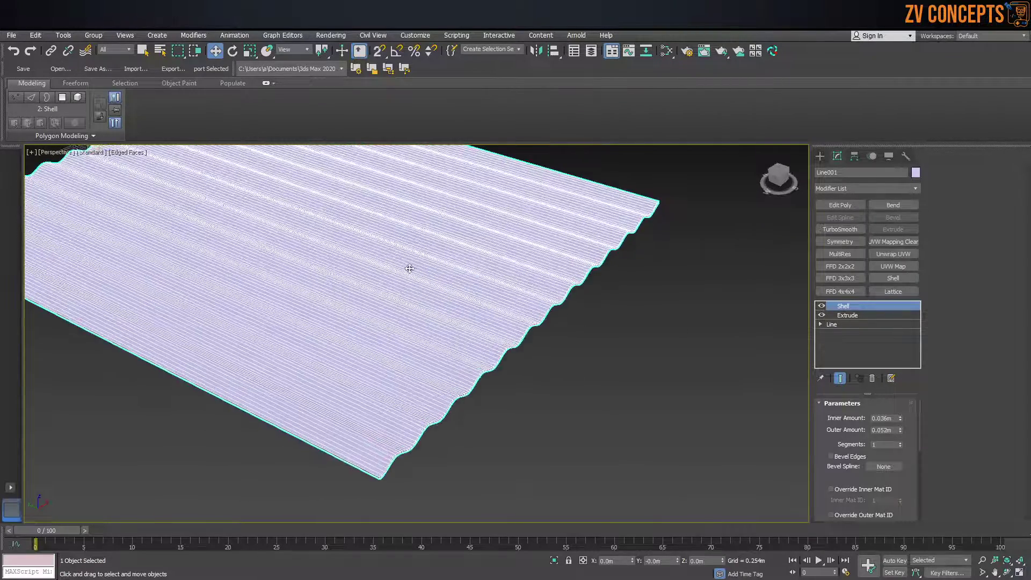
pyautogui.keyDown('alt'); pyautogui.moveTo(454, 326); pyautogui.dragTo(448, 276, button='middle'); pyautogui.keyUp('alt')
pyautogui.scroll(5, 440, 265)
pyautogui.scroll(2, 439, 264)
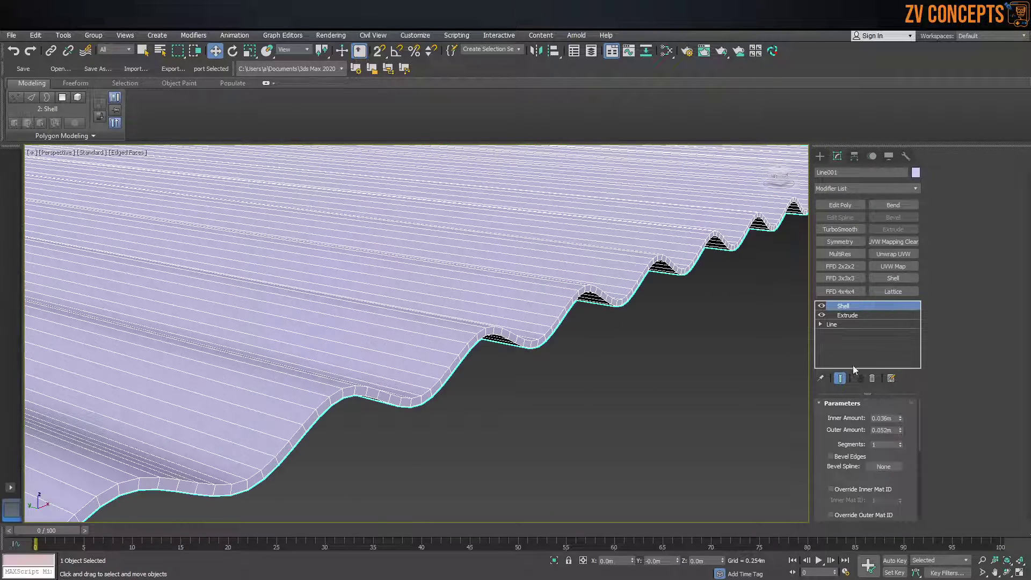
pyautogui.click(865, 324)
pyautogui.scroll(-8, 390, 267)
pyautogui.scroll(5, 368, 324)
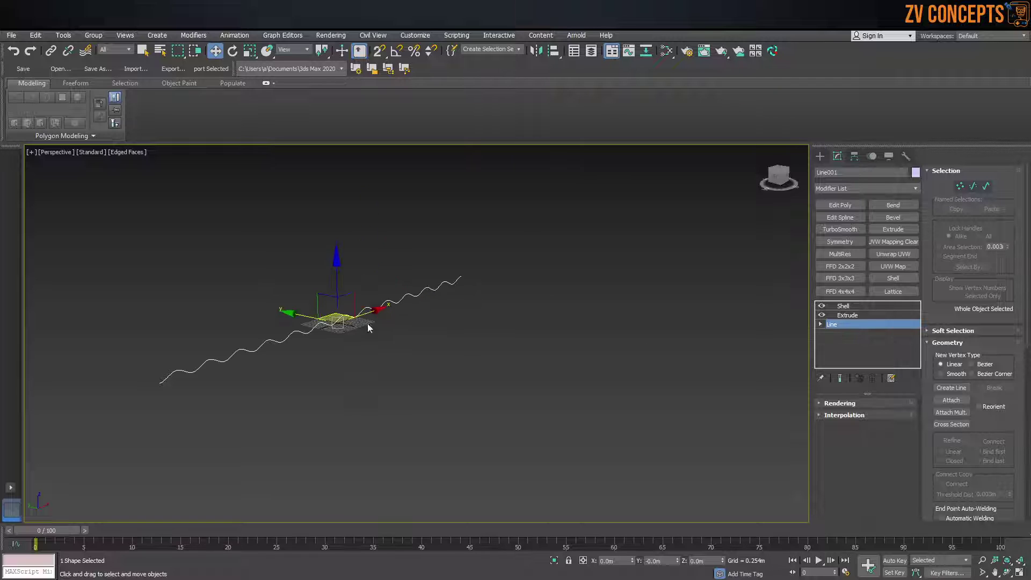
pyautogui.click(869, 420)
pyautogui.click(841, 379)
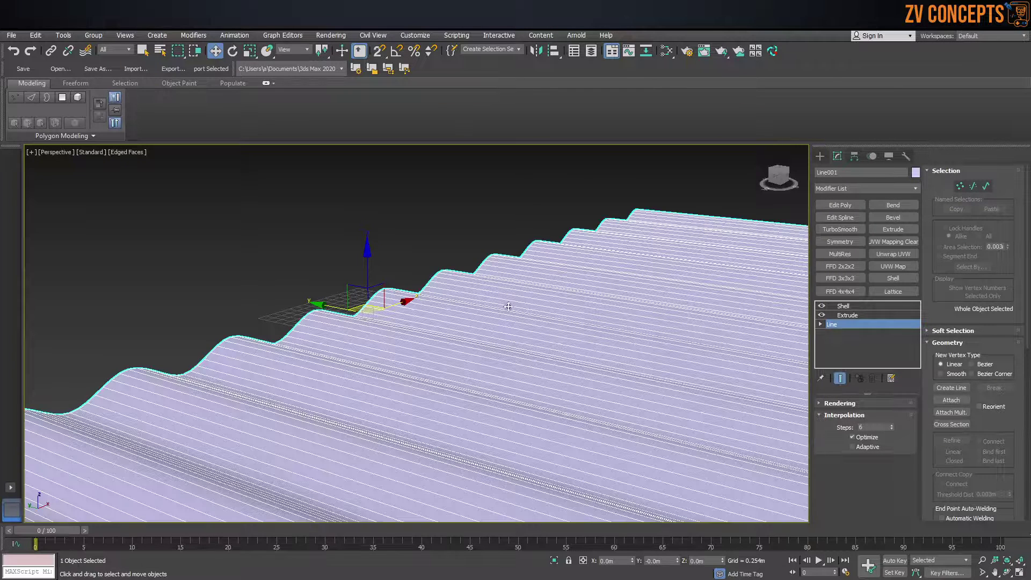
pyautogui.moveTo(712, 375); pyautogui.dragTo(543, 346, button='middle')
pyautogui.scroll(5, 778, 409)
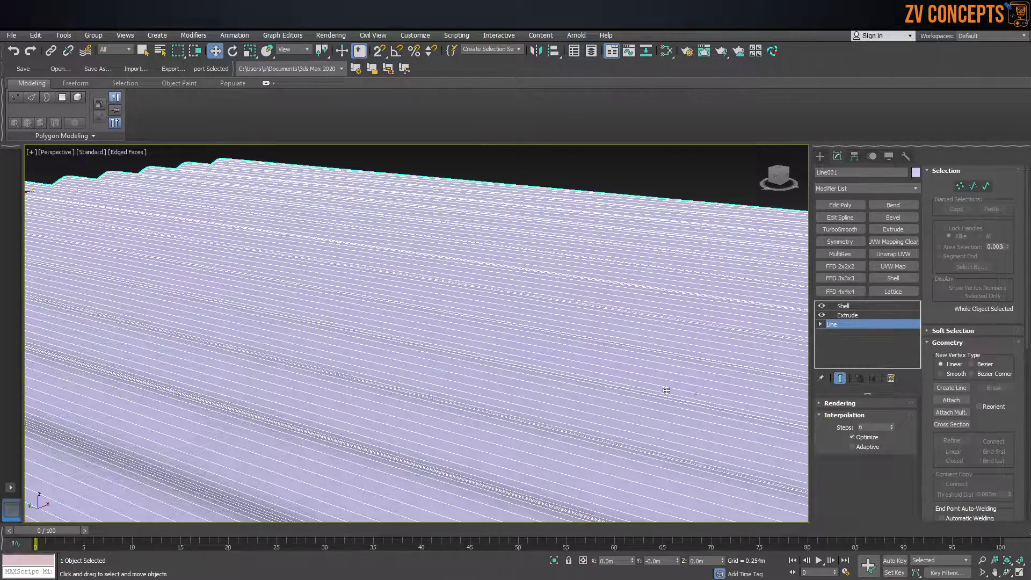
# Step: Reduce the base line's interpolation steps to 2 to lower the sheet's polygon density
pyautogui.click(892, 429)
pyautogui.click(891, 430)
pyautogui.click(892, 429)
pyautogui.click(892, 429)
pyautogui.click(893, 428)
pyautogui.scroll(-5, 557, 371)
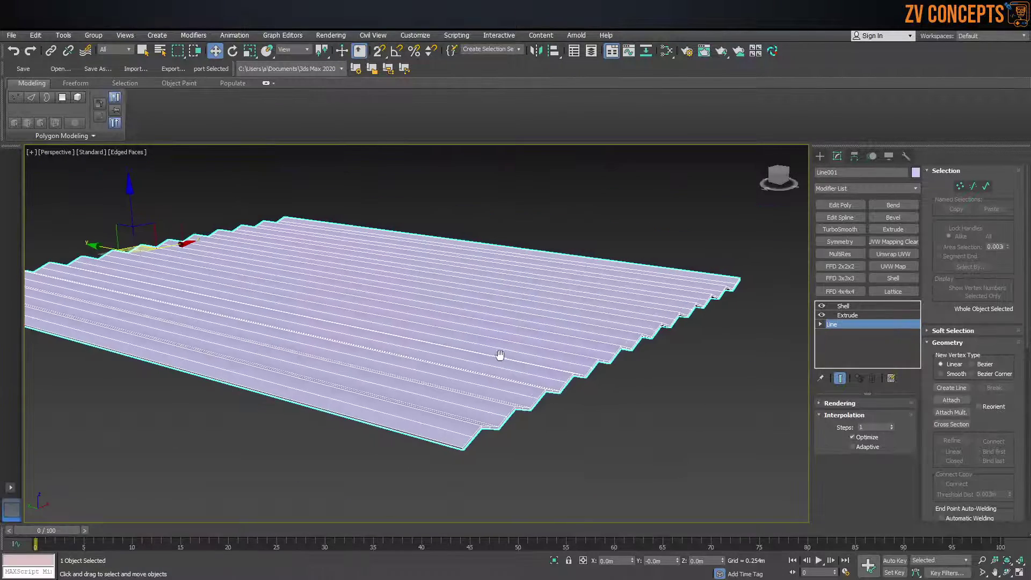
pyautogui.keyDown('alt'); pyautogui.moveTo(500, 355); pyautogui.dragTo(500, 380, button='middle'); pyautogui.keyUp('alt')
pyautogui.scroll(5, 532, 388)
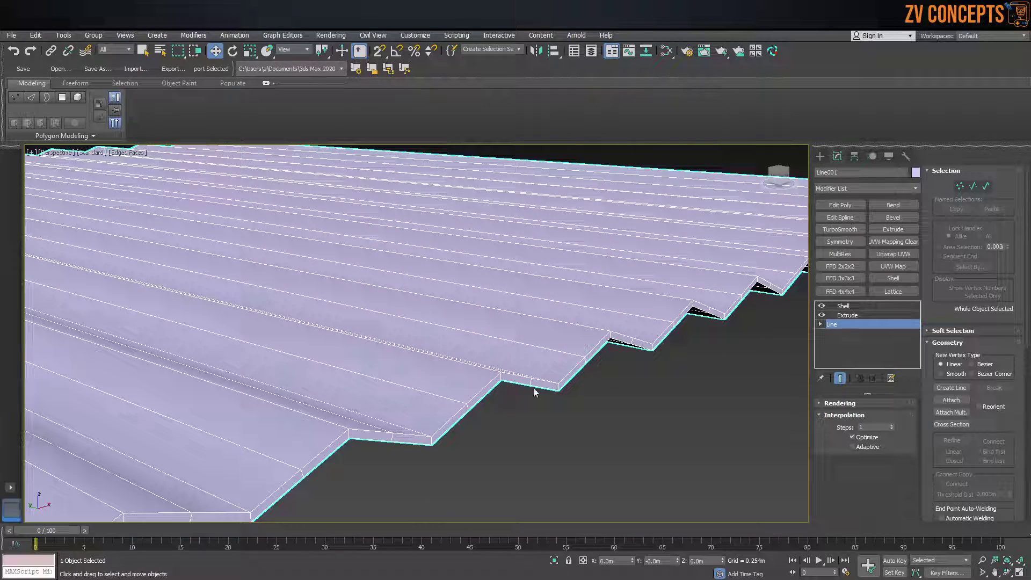
pyautogui.click(892, 426)
pyautogui.scroll(-5, 666, 347)
pyautogui.keyDown('alt'); pyautogui.moveTo(666, 347); pyautogui.dragTo(674, 374, button='middle'); pyautogui.keyUp('alt')
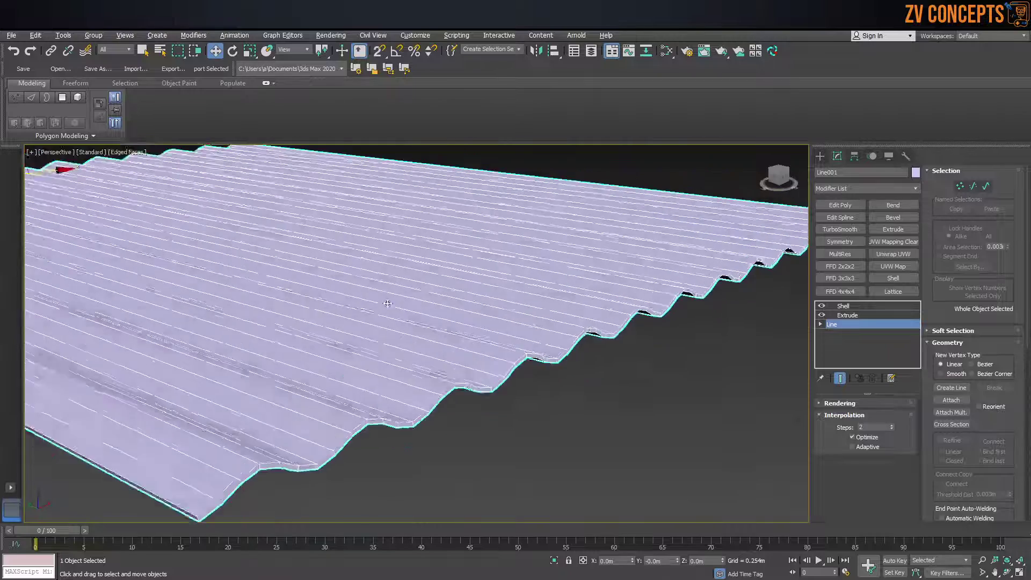
pyautogui.scroll(2, 674, 371)
# Step: Convert the corrugated sheet to an Editable Poly
pyautogui.scroll(-10, 728, 219)
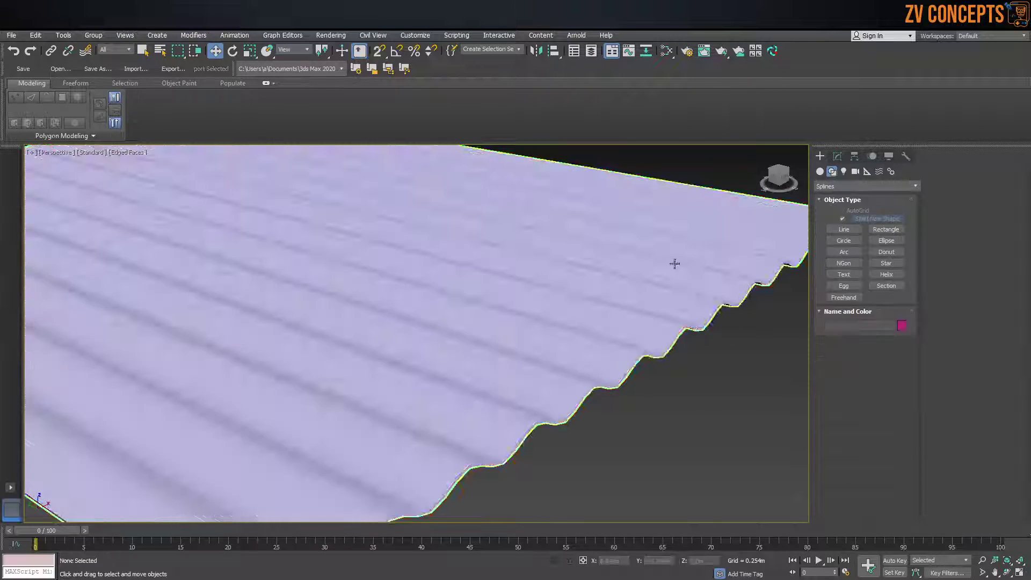
pyautogui.rightClick(607, 249)
pyautogui.moveTo(641, 362)
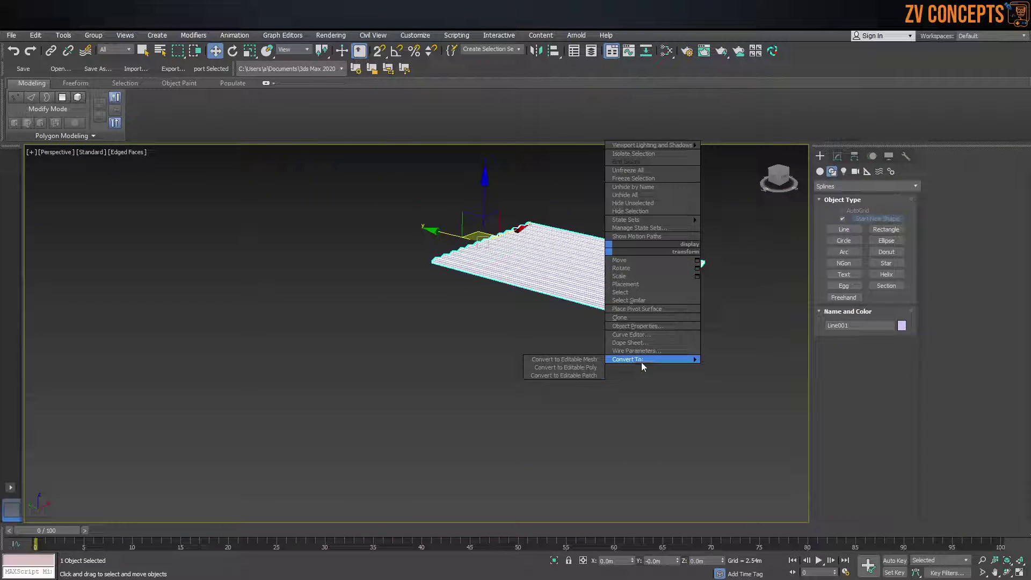
pyautogui.click(569, 368)
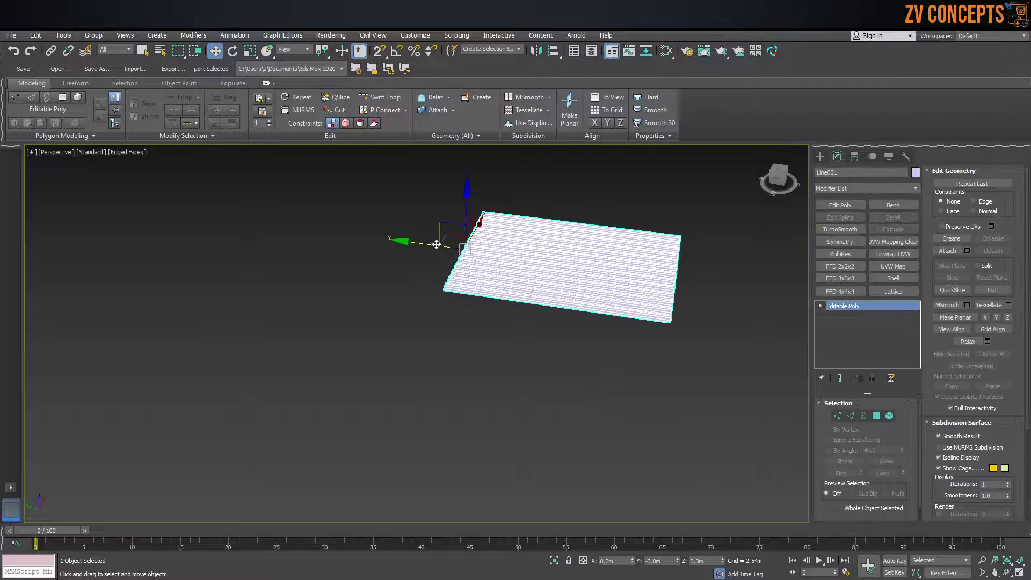
# Step: Move the sheet about 45.8 m along the Y axis, away from the grid, and hide its edge display
pyautogui.moveTo(455, 239); pyautogui.dragTo(202, 206)
pyautogui.click(386, 200)
pyautogui.press('F4')
pyautogui.moveTo(358, 243)
pyautogui.keyDown('alt'); pyautogui.mouseDown(button='middle')
pyautogui.moveTo(313, 234)
pyautogui.moveTo(295, 216)
pyautogui.mouseUp(button='middle'); pyautogui.keyUp('alt')
pyautogui.moveTo(578, 159); pyautogui.dragTo(321, 337)
pyautogui.scroll(5, 469, 243)
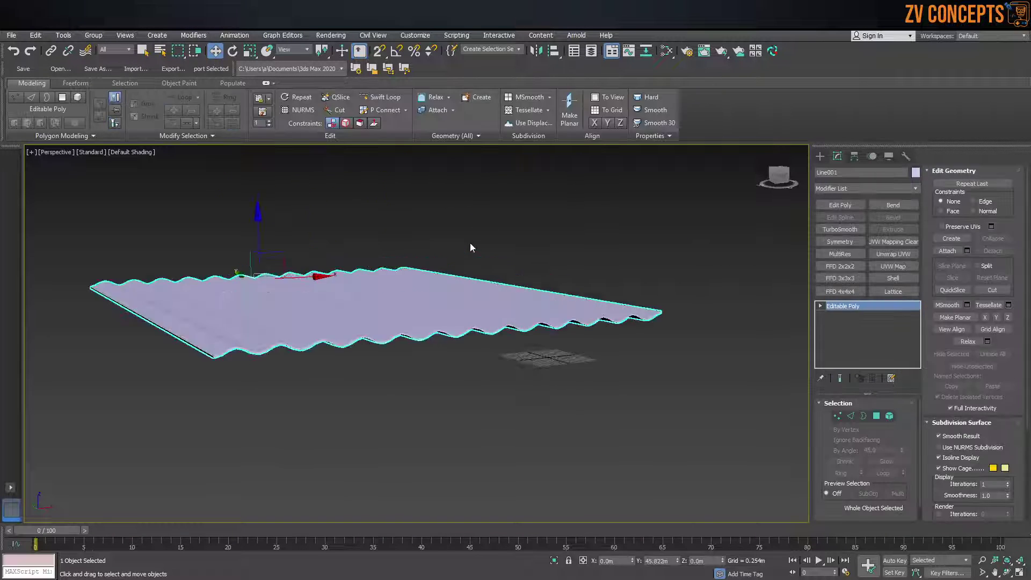
# Step: Scale the sheet up along its height only to deepen the corrugations, and deselect it
pyautogui.press('r')
pyautogui.moveTo(259, 211); pyautogui.dragTo(272, 194)
pyautogui.click(355, 219)
pyautogui.keyDown('alt'); pyautogui.moveTo(437, 281); pyautogui.dragTo(419, 320, button='middle'); pyautogui.keyUp('alt')
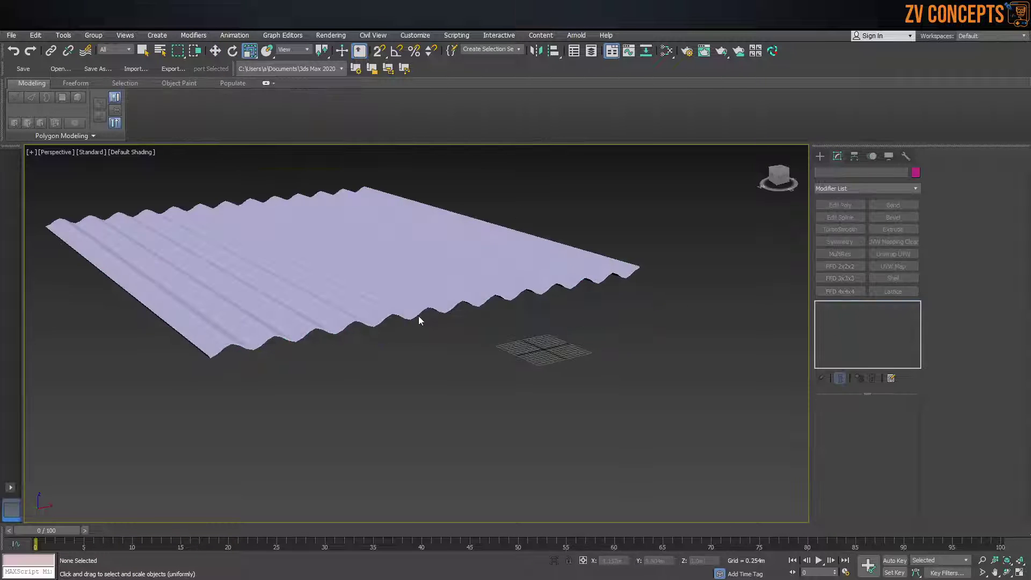
# Step: Reselect the corrugated sheet and activate the Move tool
pyautogui.scroll(-3, 418, 320)
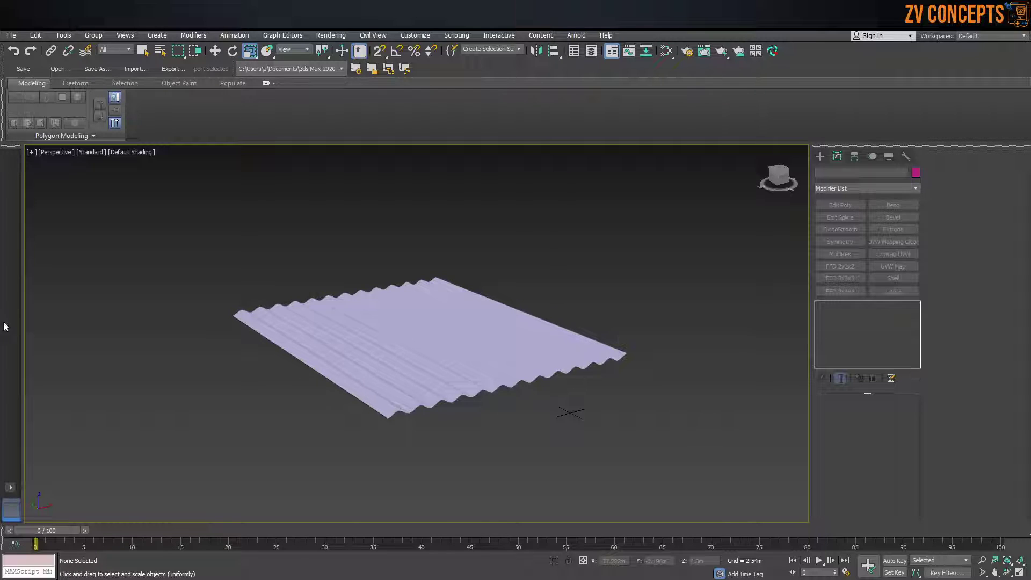
pyautogui.click(491, 349)
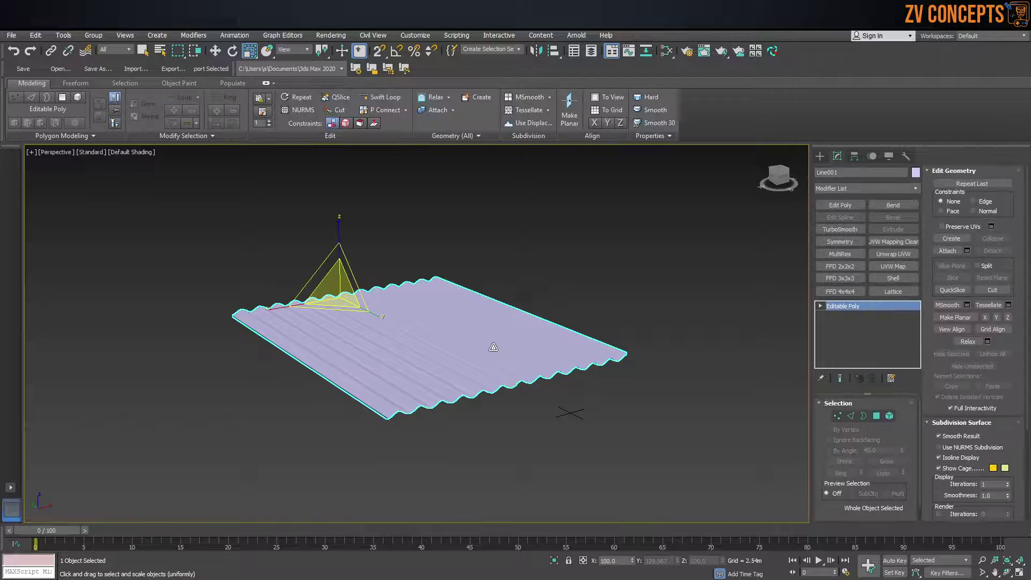
pyautogui.press('w')
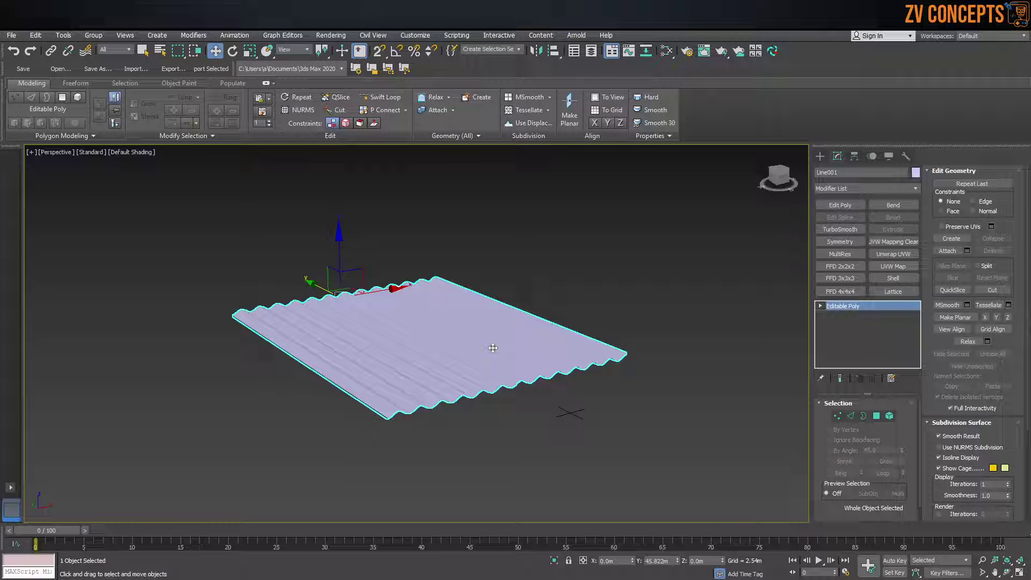